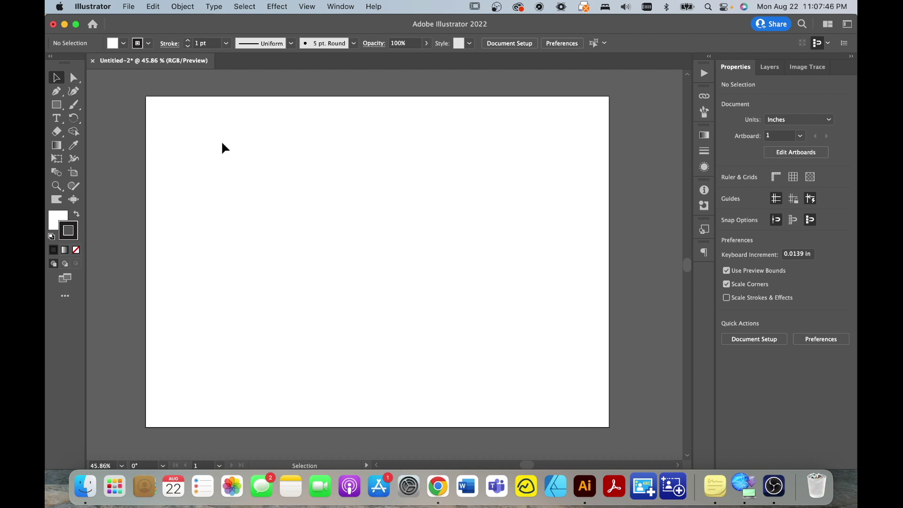
- Draw a rectangle in the upper-left area of the artboard
left_click_drag(525, 338, 296, 189)
left_click(56, 106)
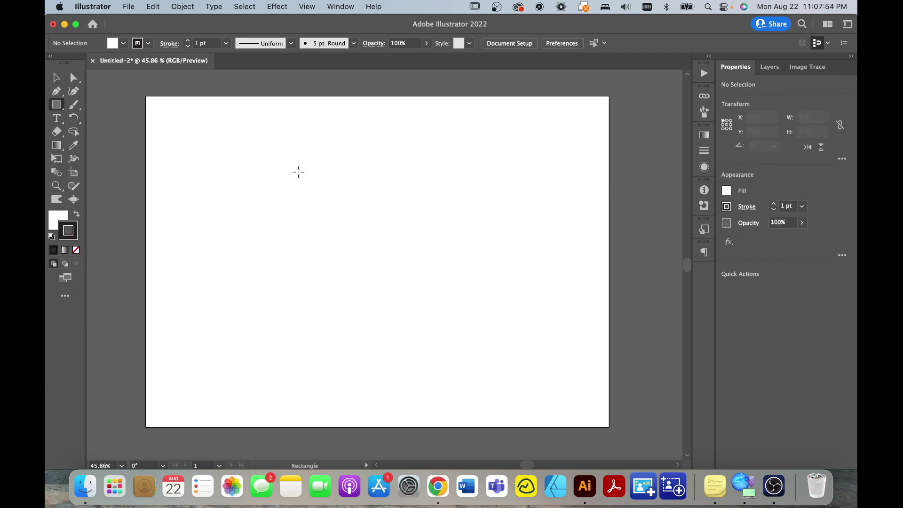
left_click_drag(232, 151, 420, 282)
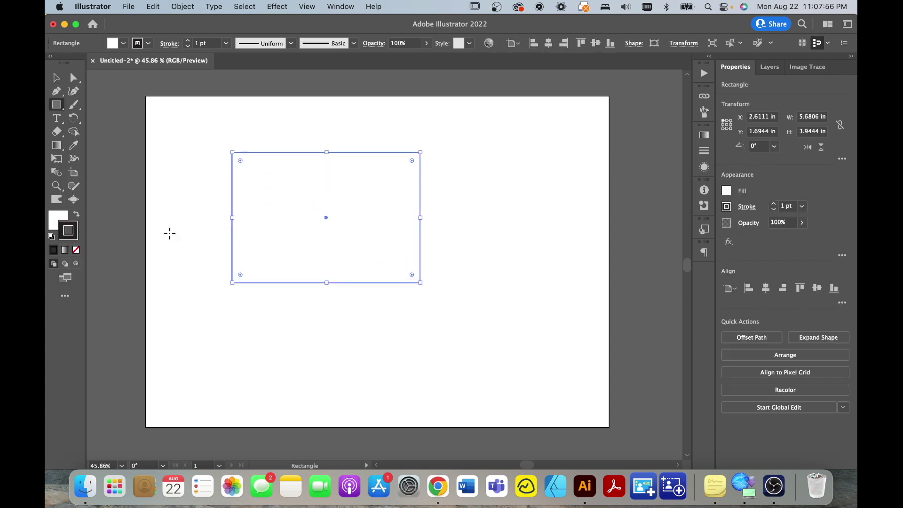
- Fill the rectangle with green #399947 and return to the Selection tool
double_click(55, 221)
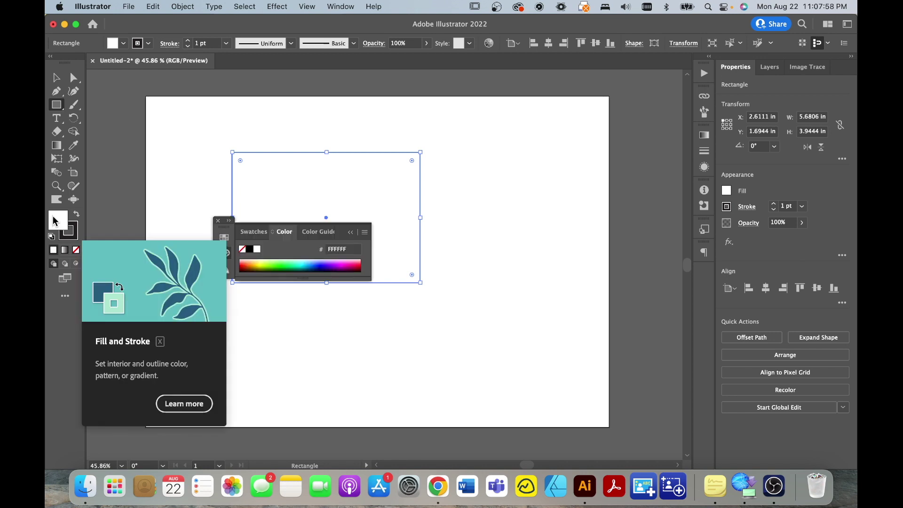
left_click(467, 266)
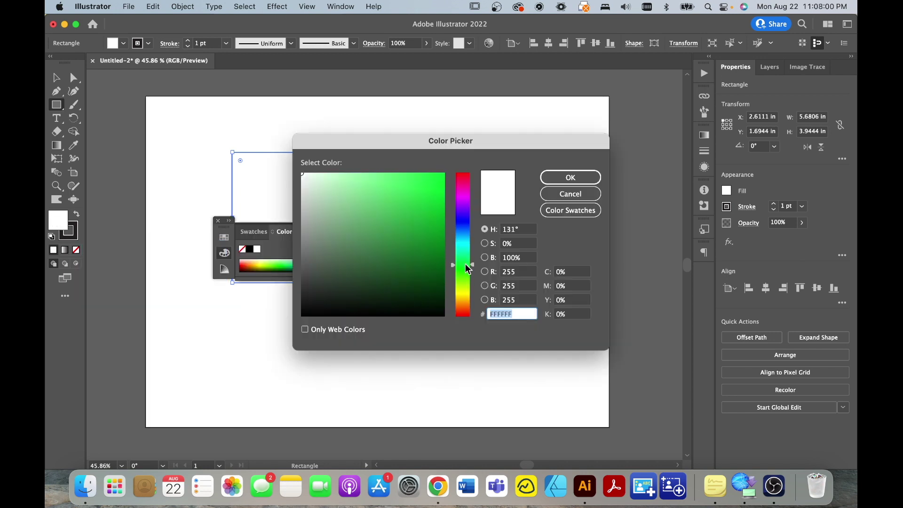
left_click_drag(384, 213, 391, 230)
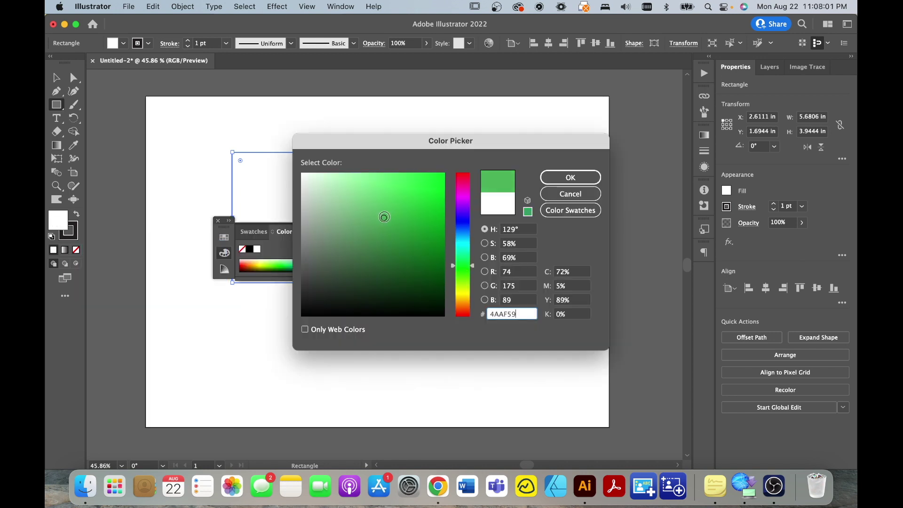
left_click(544, 177)
key("v")
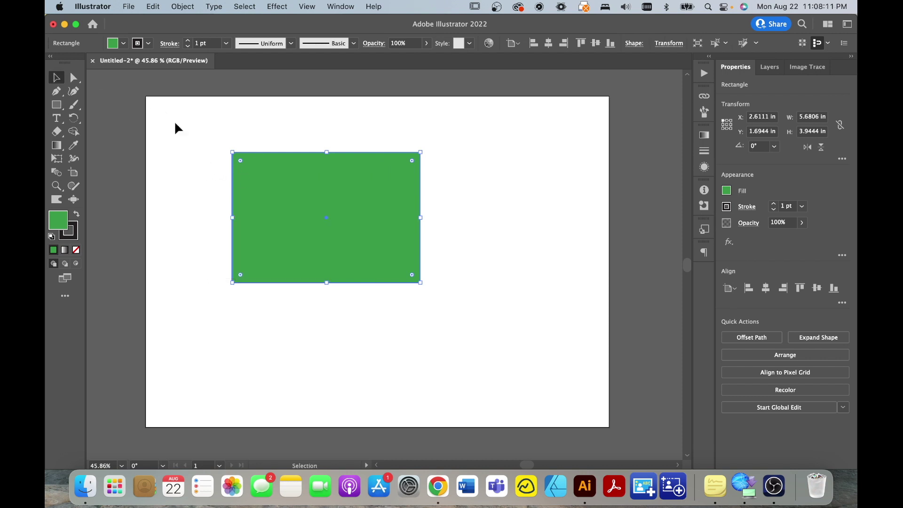
- Round the green rectangle's corners with a corner widget, then reselect it for effects
left_click(74, 78)
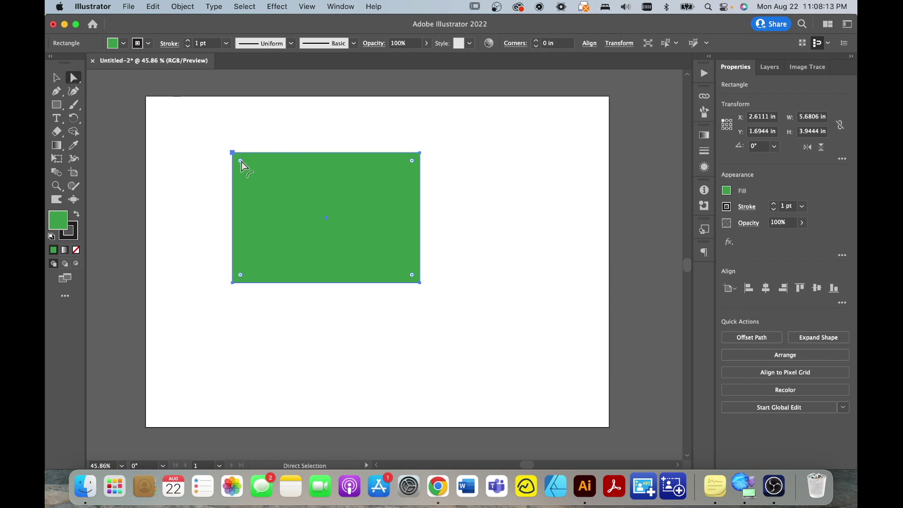
left_click_drag(241, 161, 260, 170)
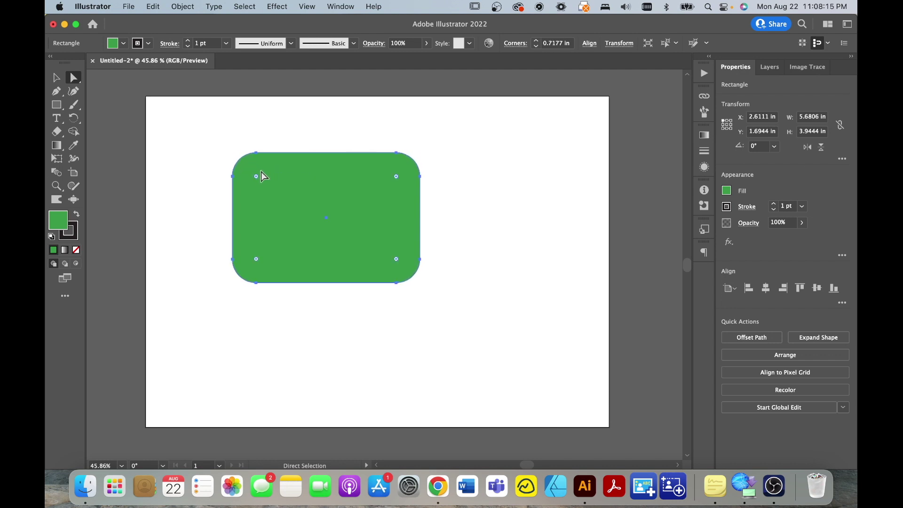
key("v")
left_click(459, 193)
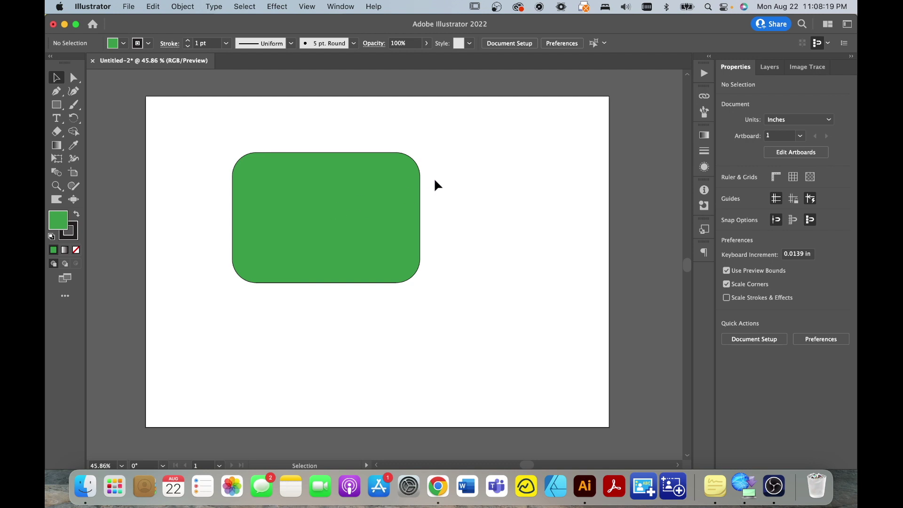
left_click(344, 196)
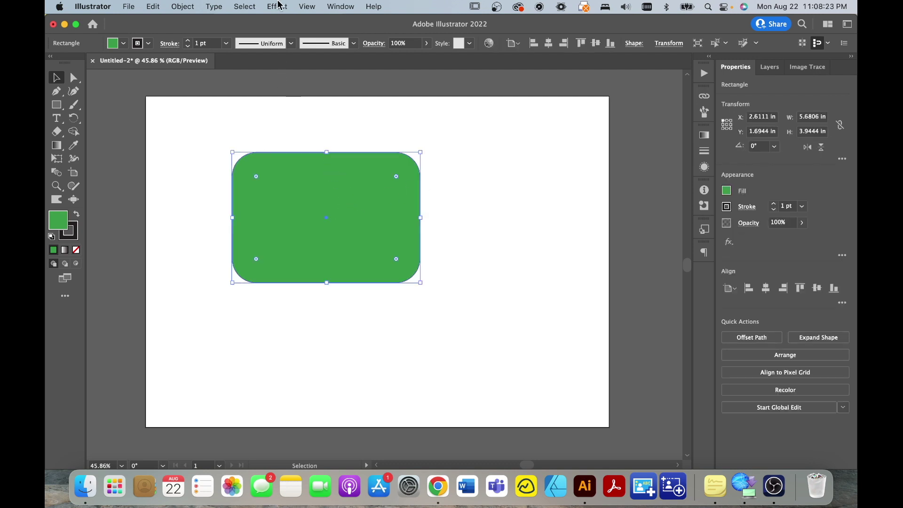
left_click(277, 6)
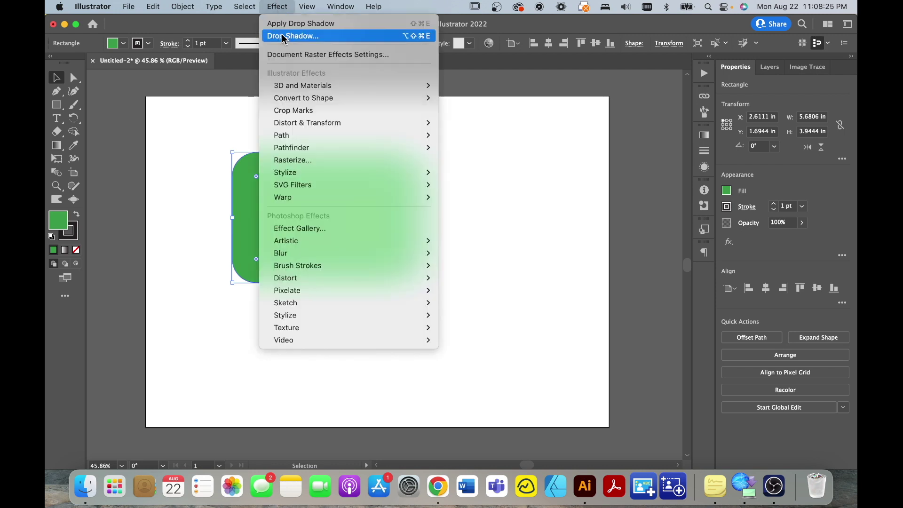
mouse_move(285, 172)
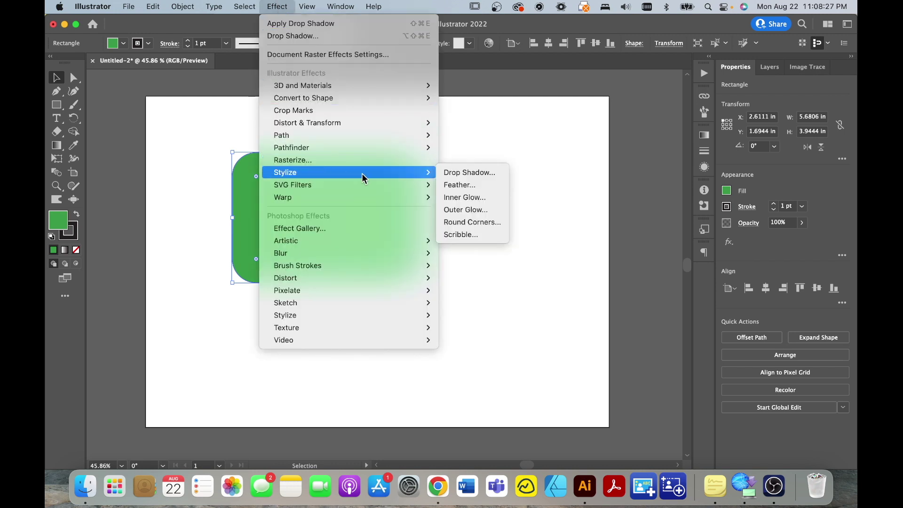
- Preview a Drop Shadow, trying 100% and 0% opacity before settling on 75%
left_click(487, 171)
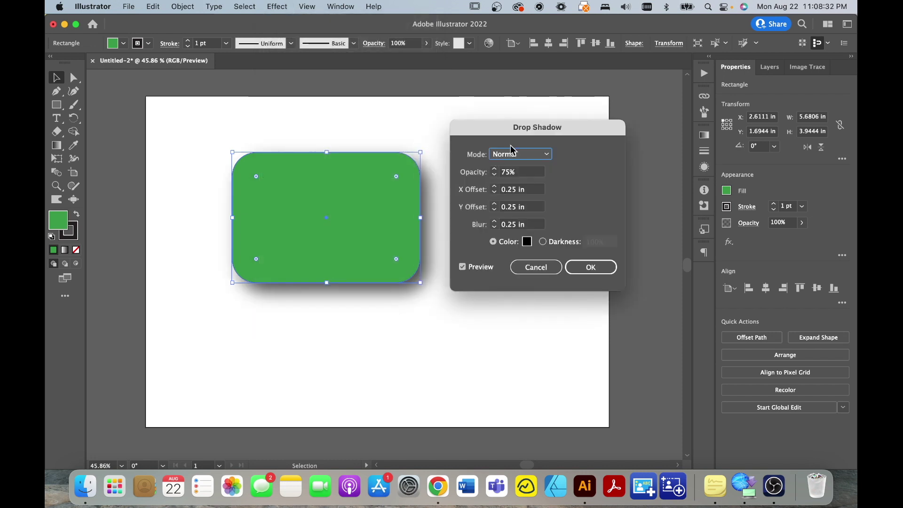
left_click_drag(524, 135, 547, 122)
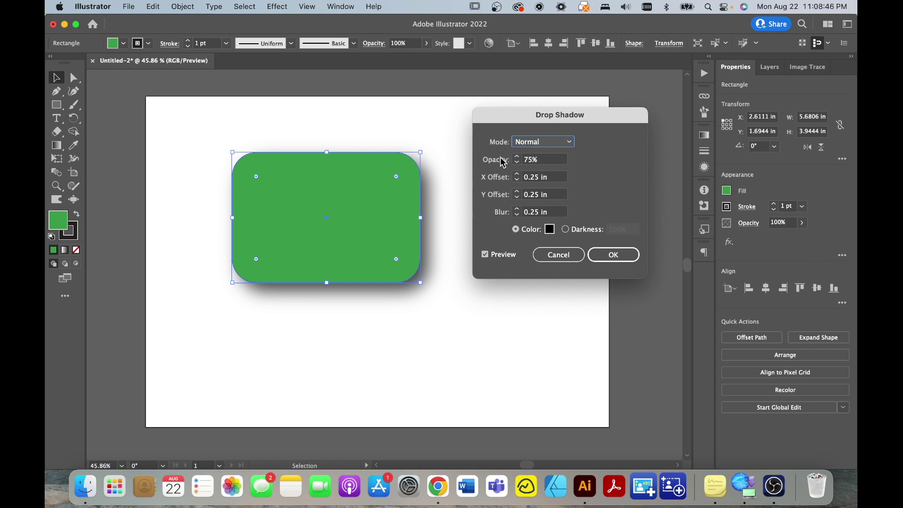
key("Tab")
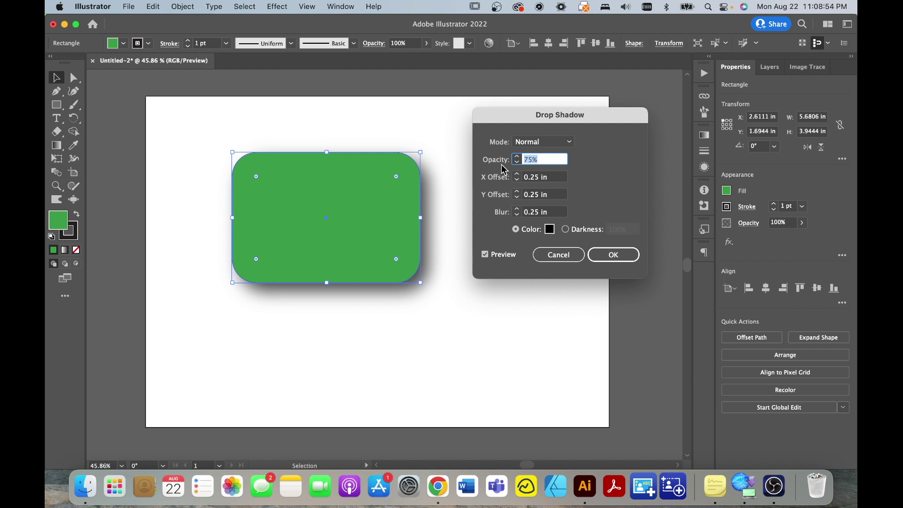
type("100")
left_click(558, 163)
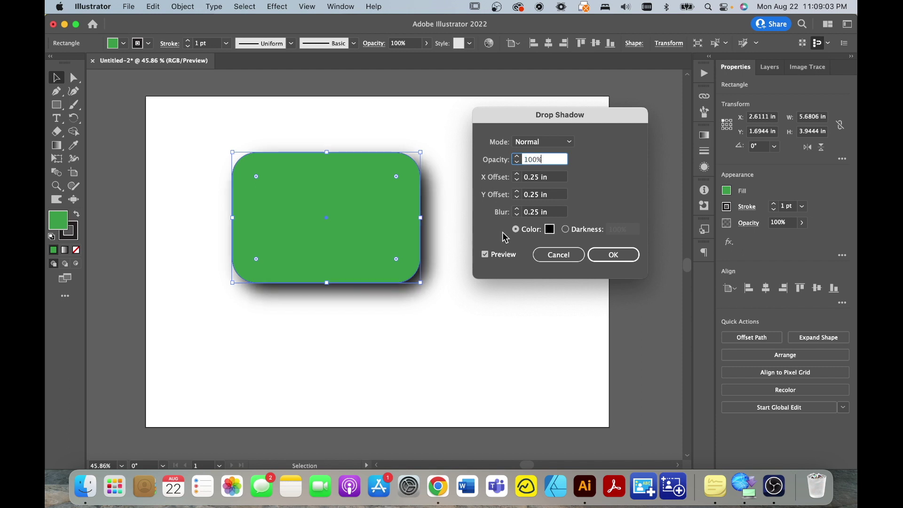
double_click(533, 160)
type("0")
key("Tab")
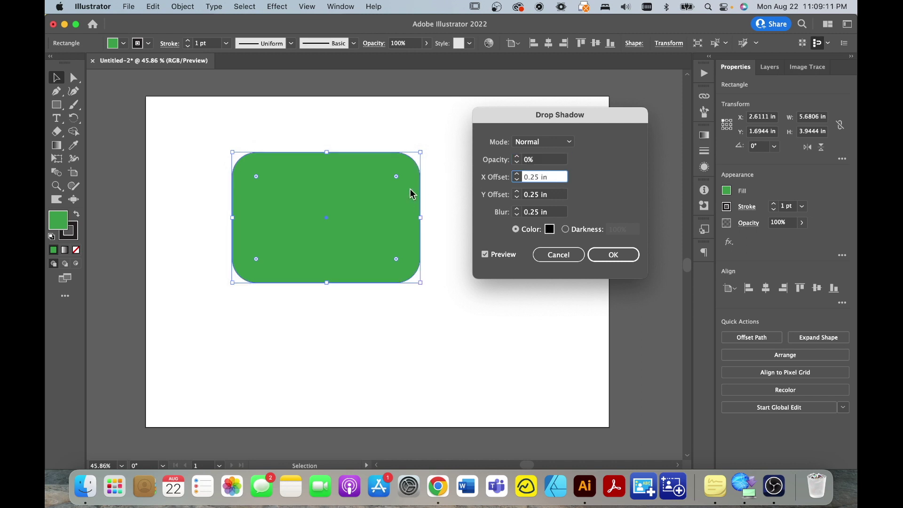
left_click(545, 162)
type("75")
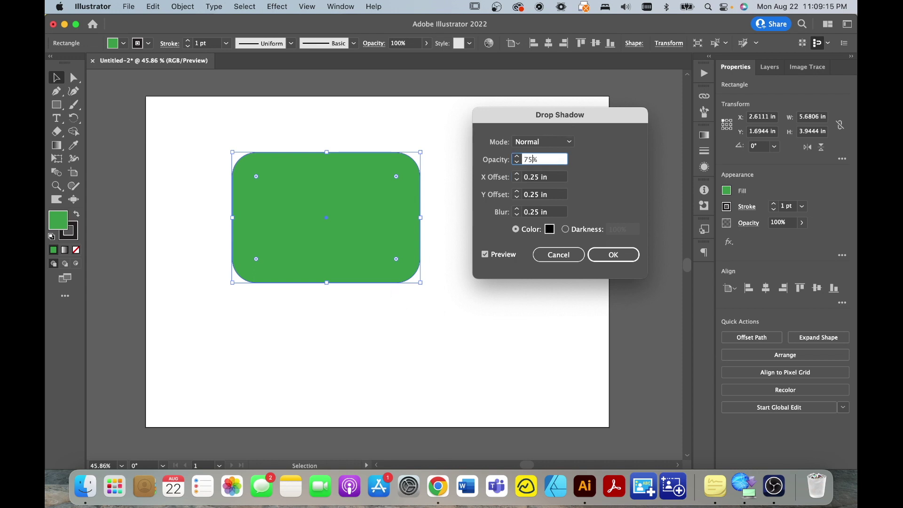
key("Tab")
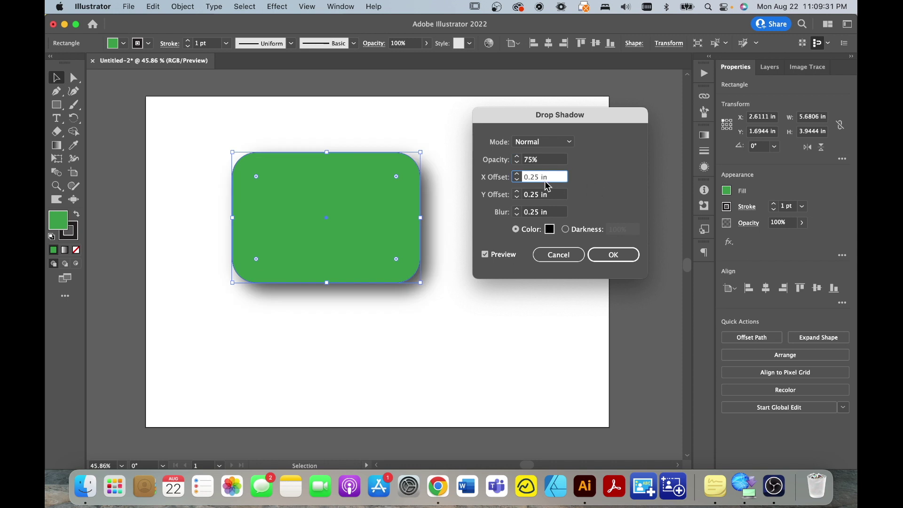
- Test larger and smaller horizontal shadow offsets, then commit the X Offset
left_click(517, 174)
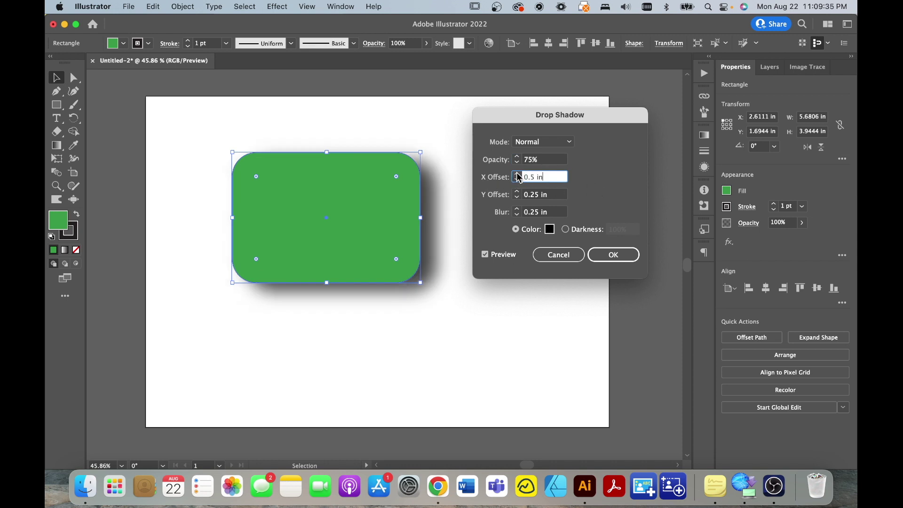
left_click(518, 175)
left_click(517, 174)
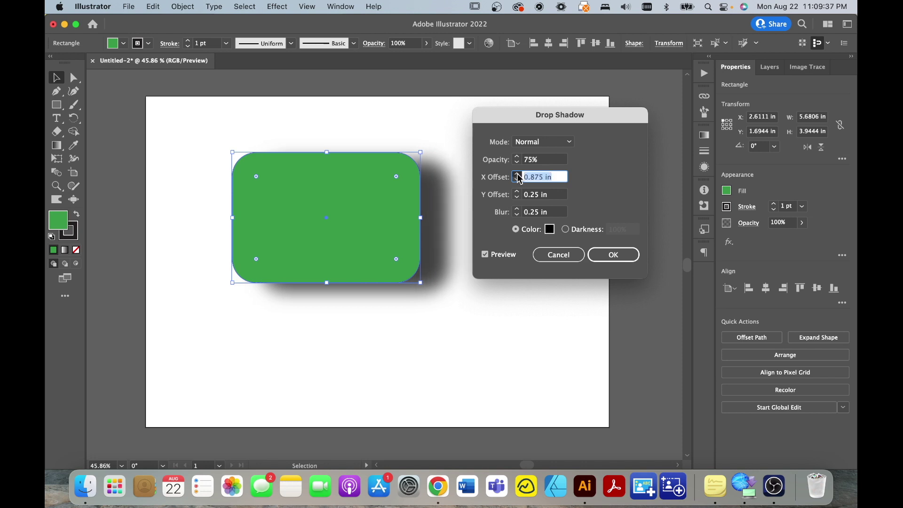
left_click(517, 174)
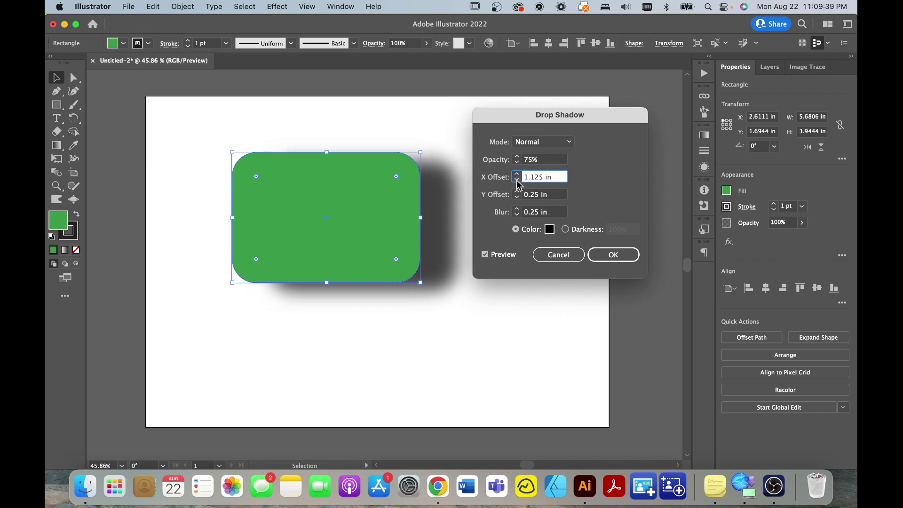
left_click(518, 181)
left_click(517, 181)
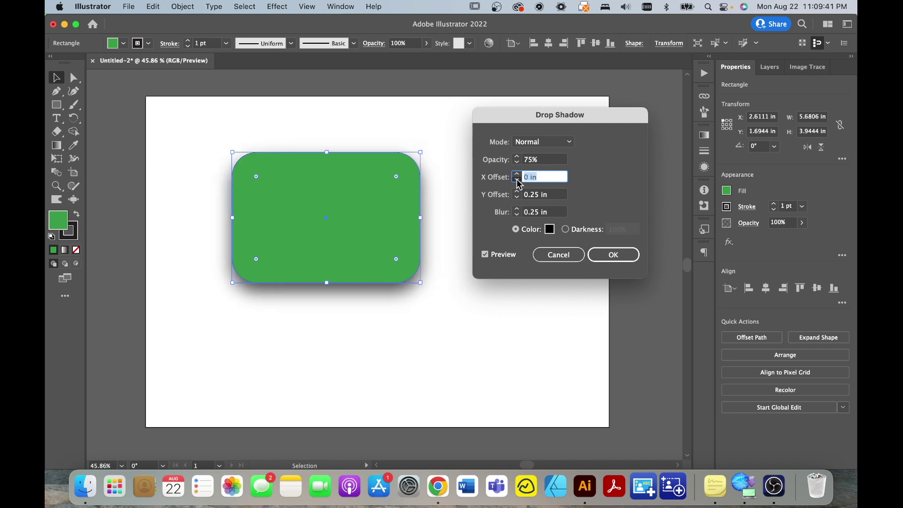
left_click(517, 182)
left_click(517, 181)
type("0.25")
key("Tab")
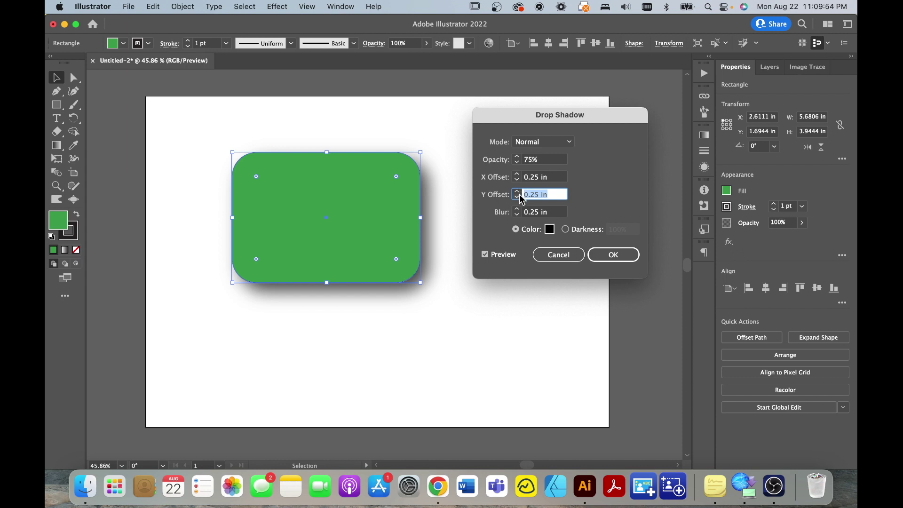
- Try higher and negative Y offsets, then return Y Offset to 0.25 in
left_click(516, 192)
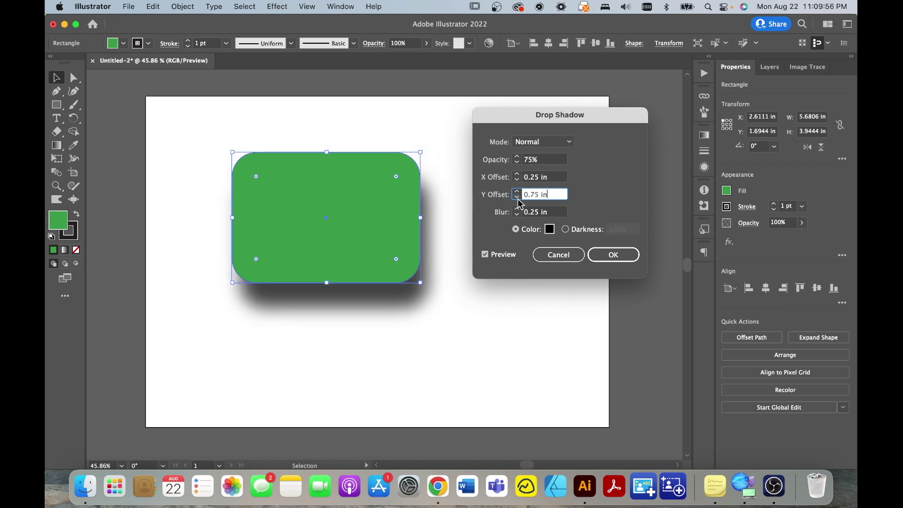
left_click(516, 199)
left_click(516, 197)
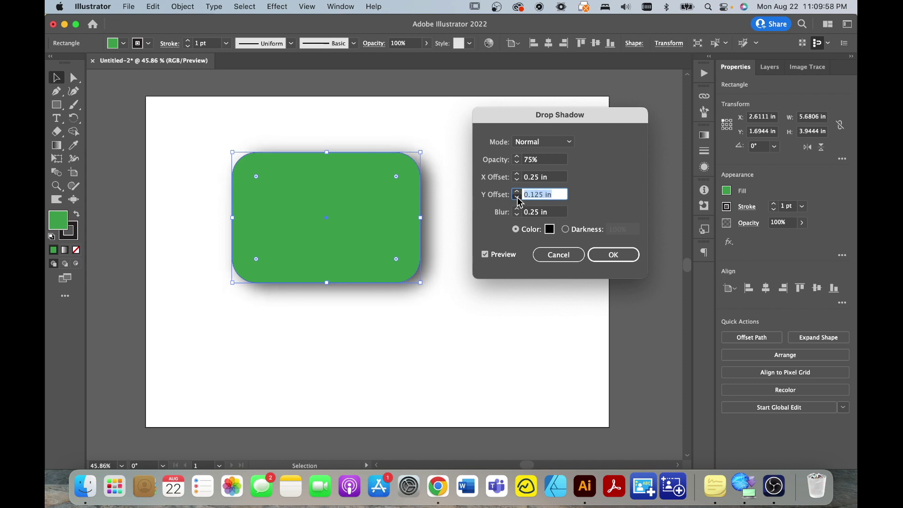
left_click(517, 192)
left_click(517, 192)
left_click(517, 193)
key("Tab")
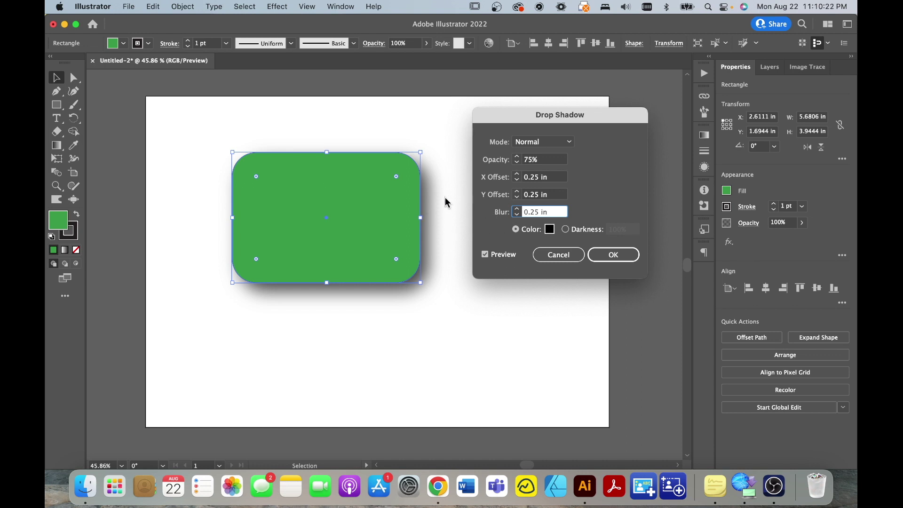
- Raise shadow blur to 0.5 in, then lower it to 0 in
left_click(517, 209)
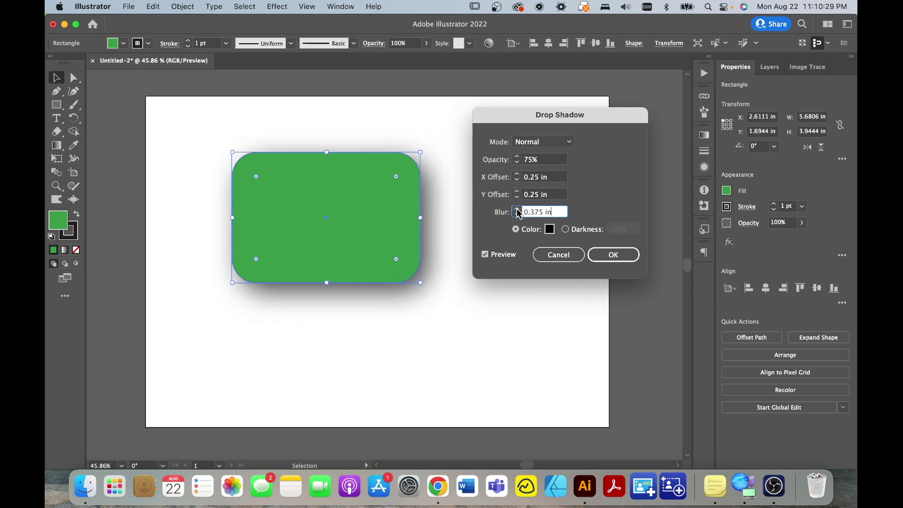
left_click(517, 210)
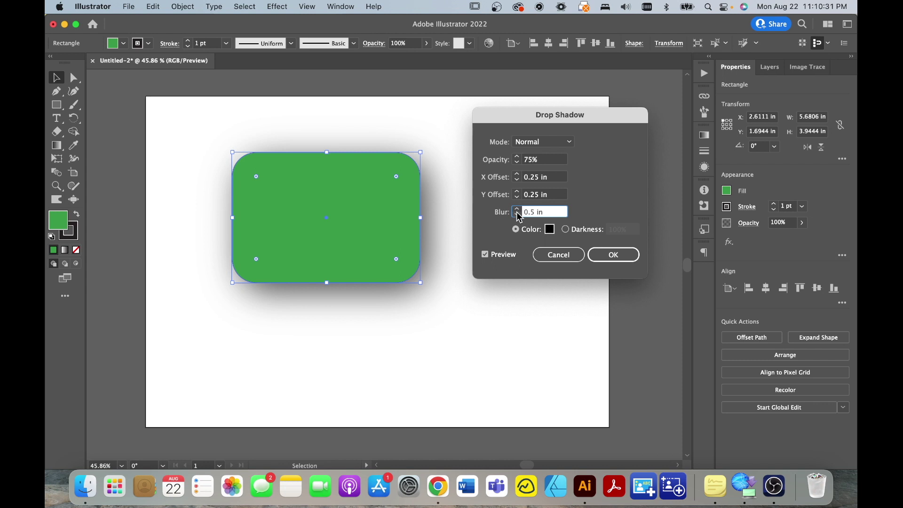
left_click(518, 215)
left_click(517, 215)
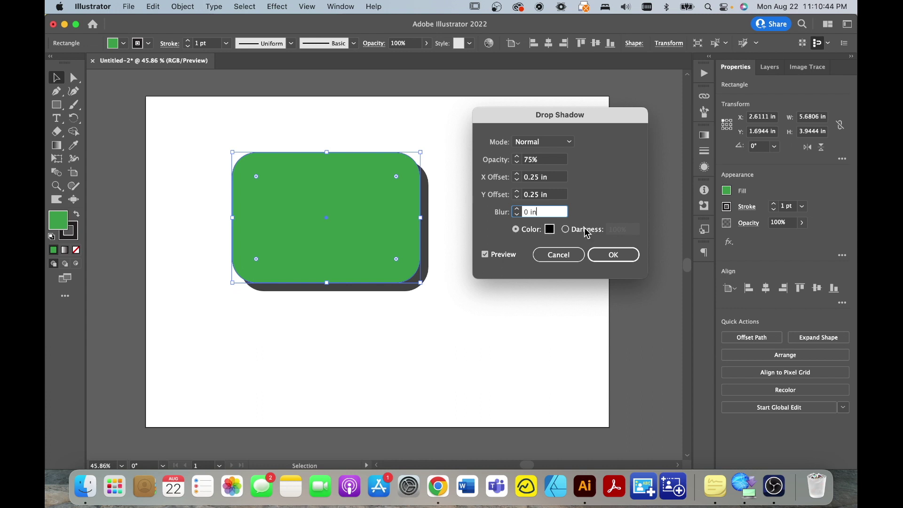
- Set the drop shadow colour to magenta in the Color Picker
left_click(550, 228)
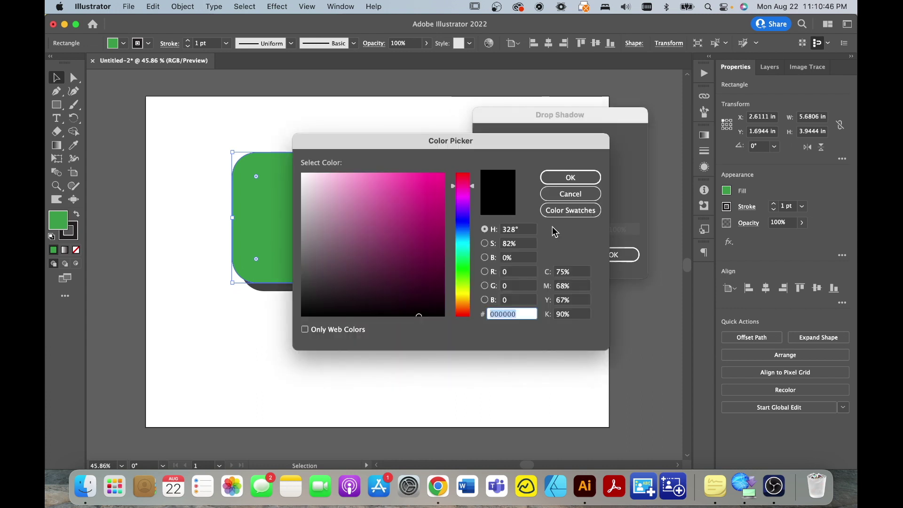
left_click(395, 232)
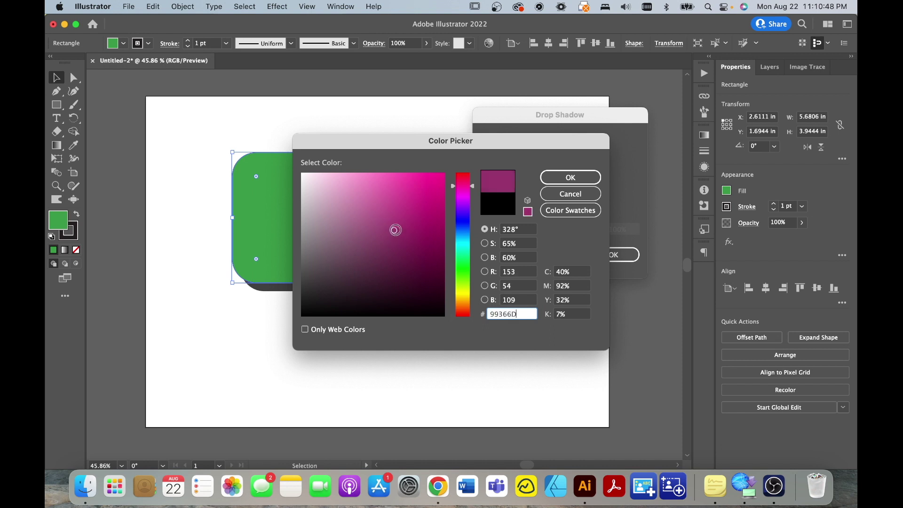
left_click(414, 198)
left_click(547, 181)
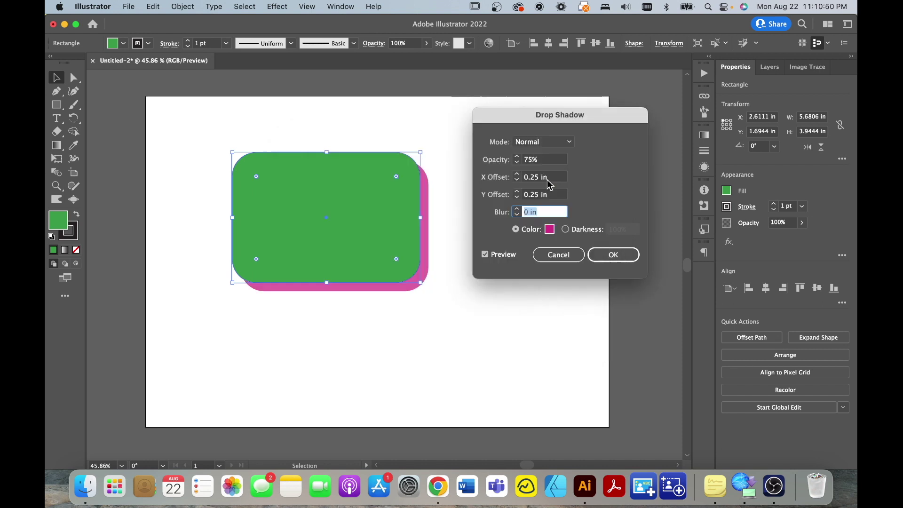
- Set blur to 0.25 in, try 0% Darkness, revert to magenta, and apply the shadow
left_click(517, 210)
type("0.25")
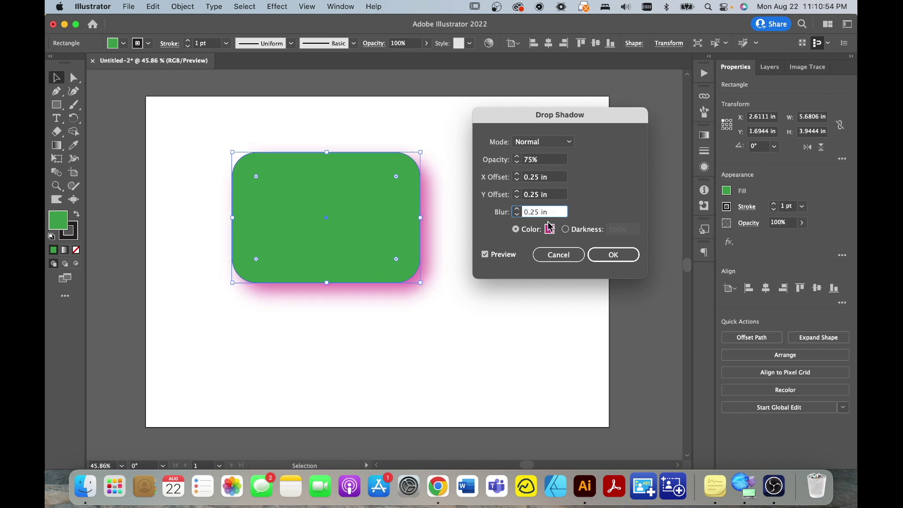
left_click(564, 228)
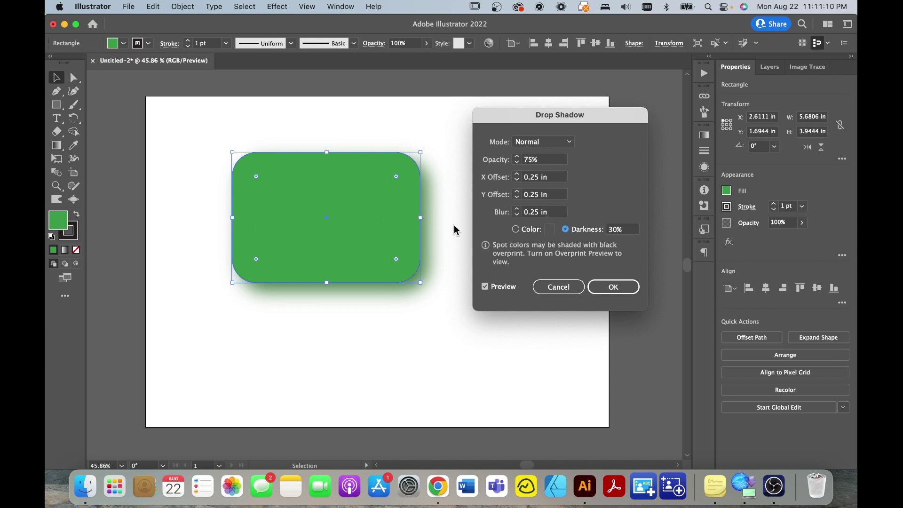
left_click(619, 230)
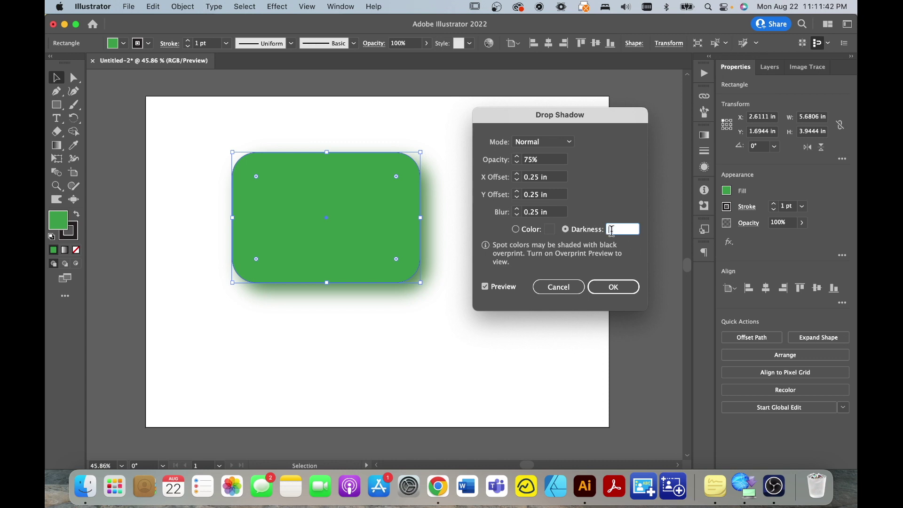
type("100")
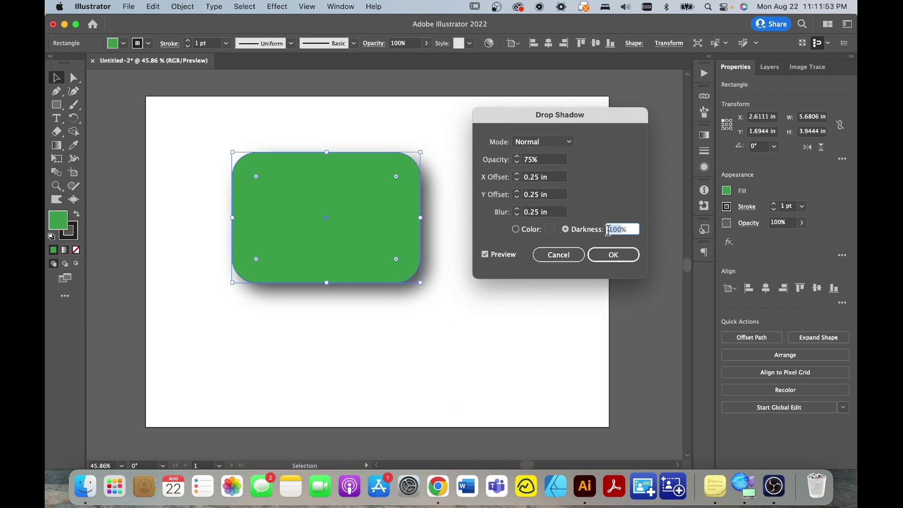
type("0")
left_click(484, 255)
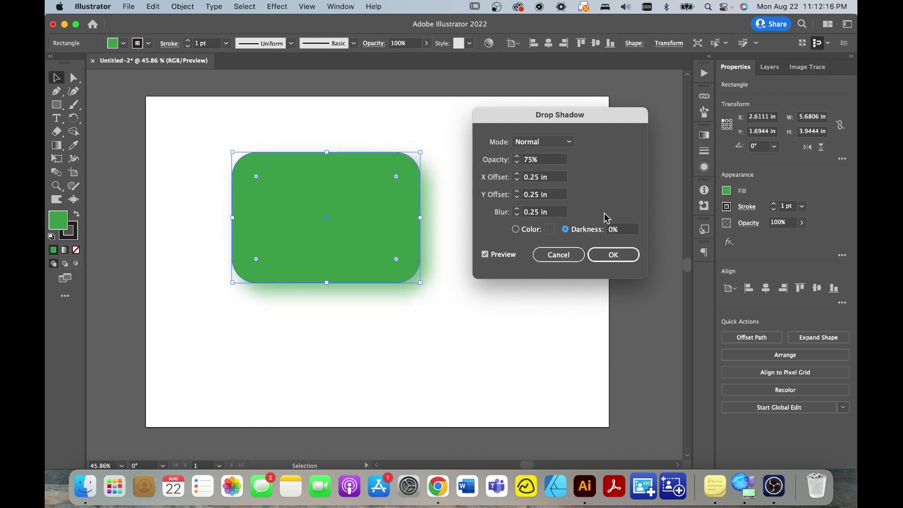
left_click(516, 229)
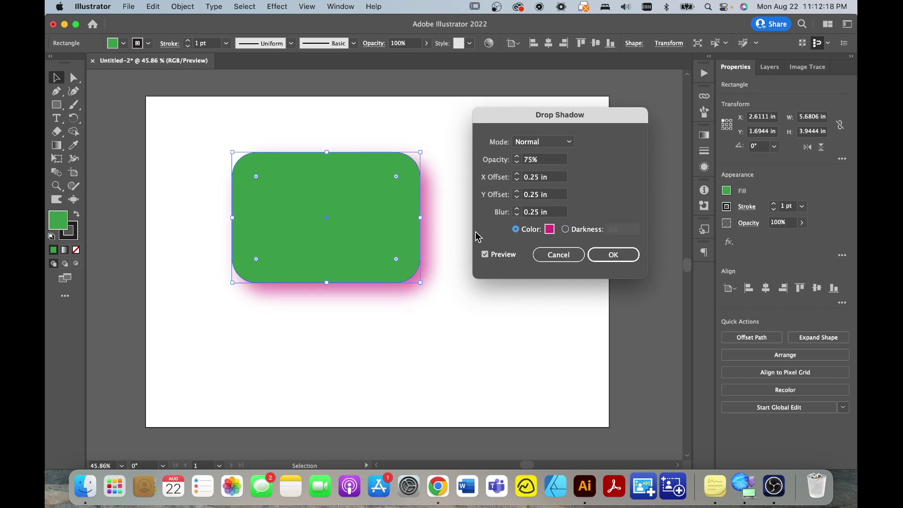
left_click(614, 254)
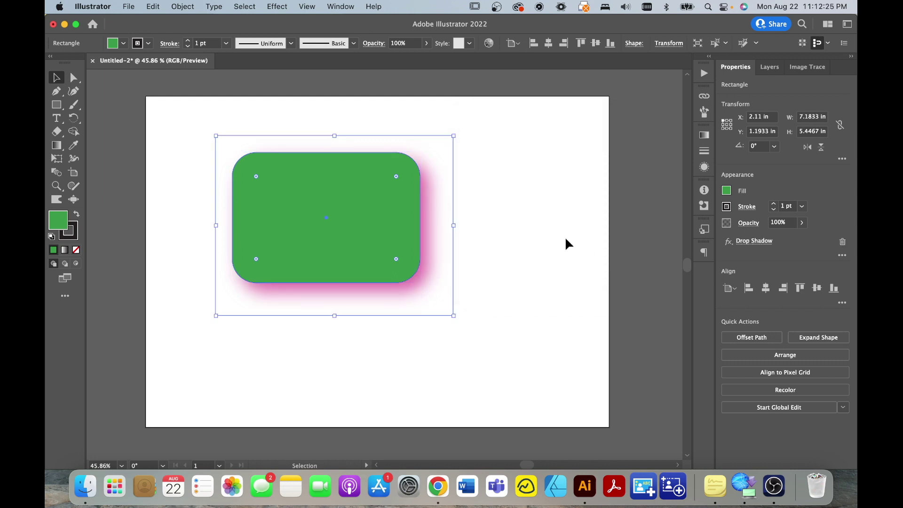
- Reopen and close Drop Shadow unchanged, then drag the rectangle to the lower left
left_click(565, 226)
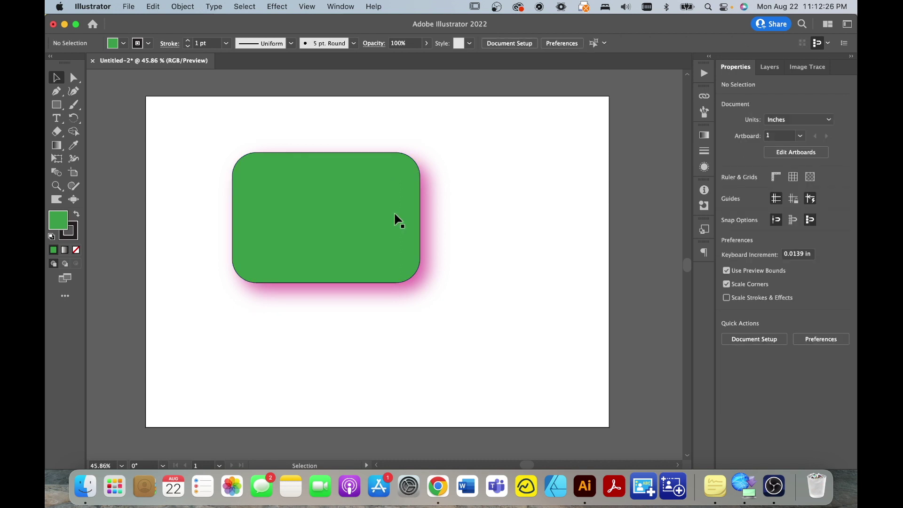
left_click(352, 218)
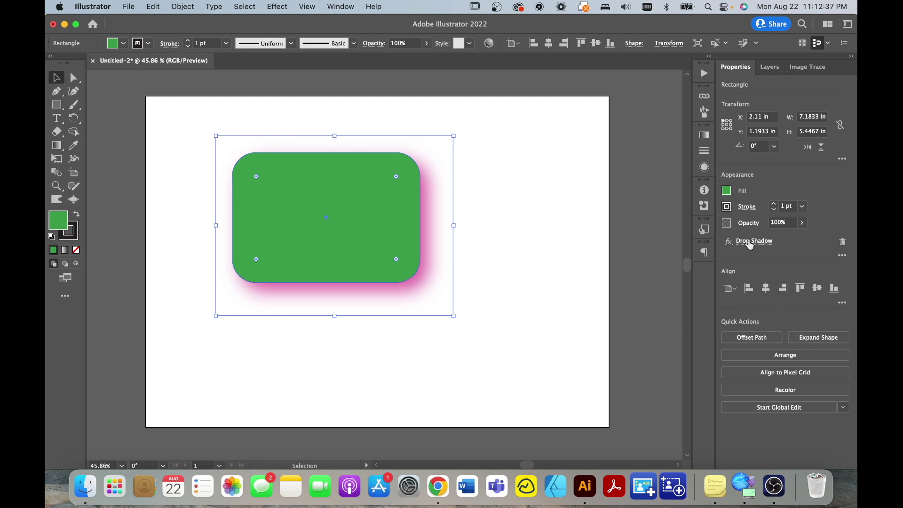
left_click(750, 242)
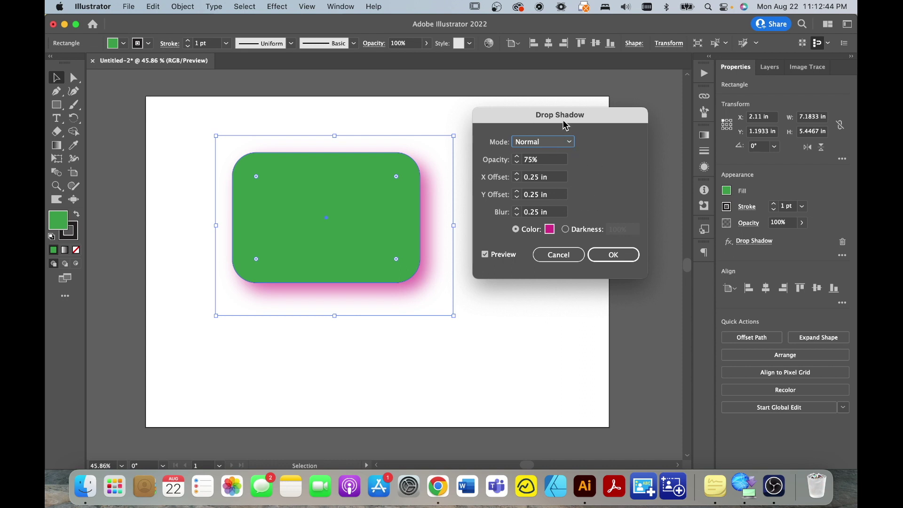
left_click(601, 265)
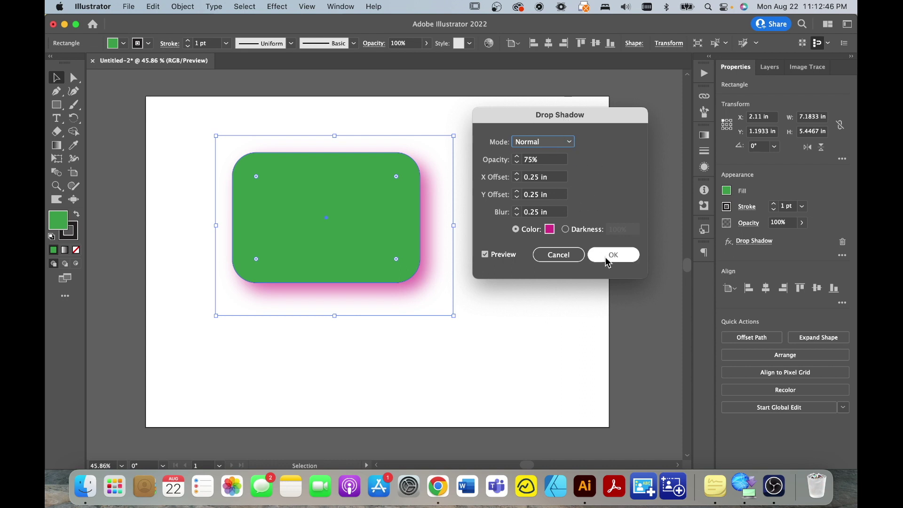
left_click(606, 262)
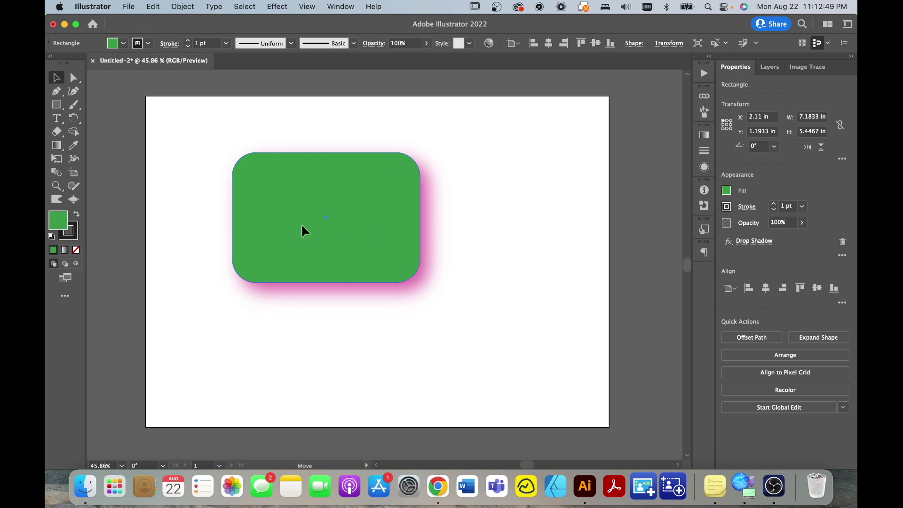
left_click_drag(311, 216, 255, 328)
key("super+shift+a")
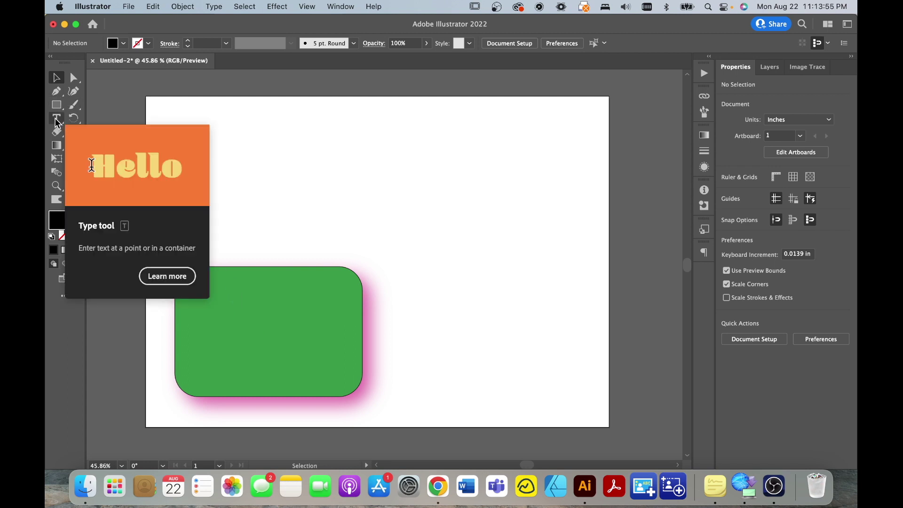
- Draw an area text frame near the top left and delete its placeholder paragraphs
left_click(57, 121)
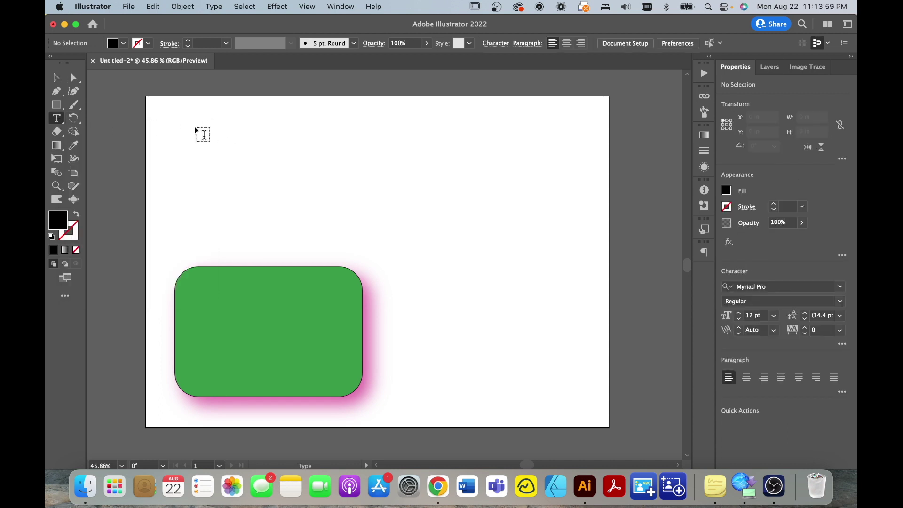
left_click_drag(188, 124, 396, 212)
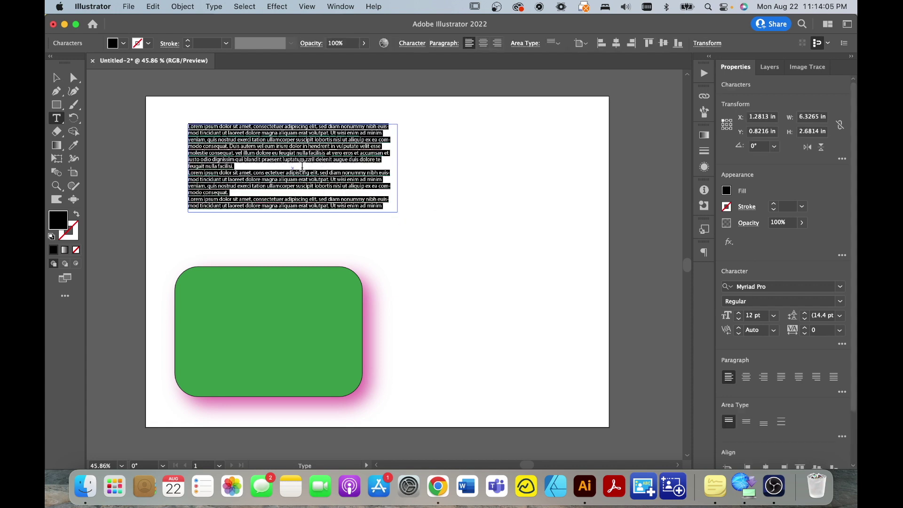
key("BackSpace")
type("Test example")
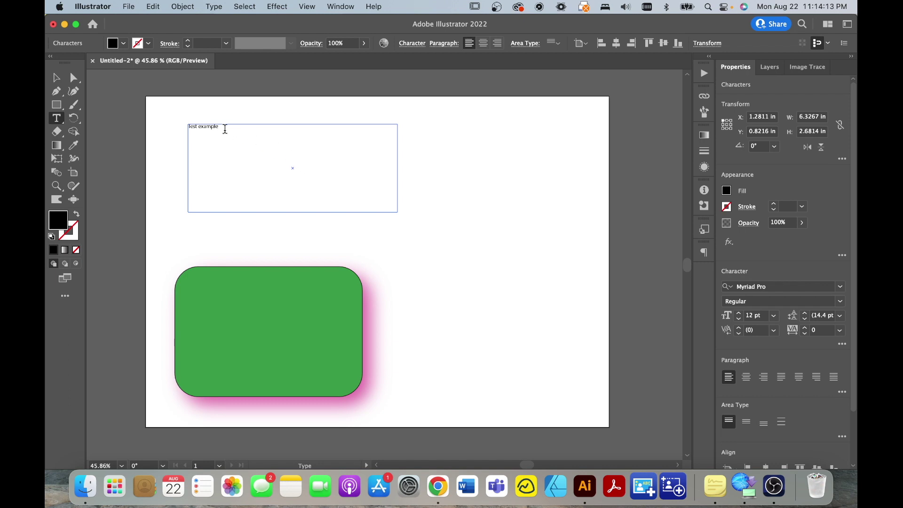
- Set the text to 62 pt Antique Olive Compact after trying Amboy
left_click_drag(224, 129, 176, 118)
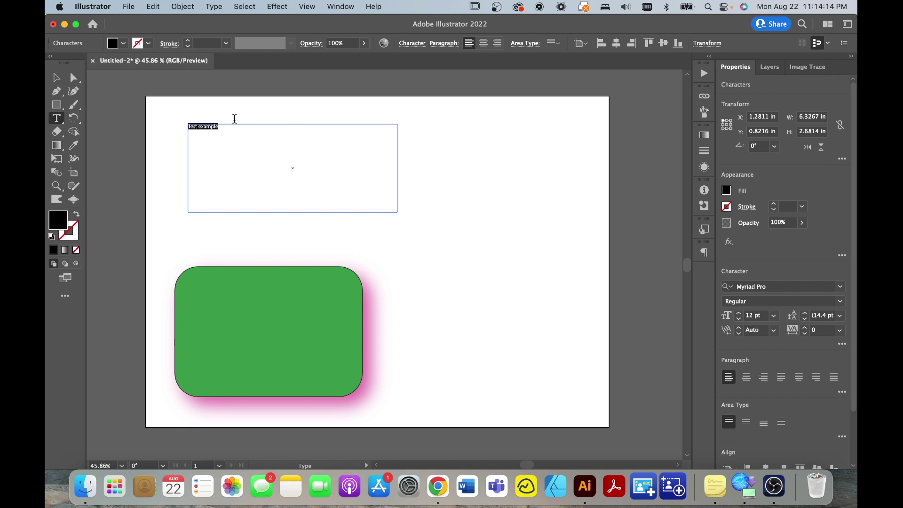
left_click(739, 313)
type("62")
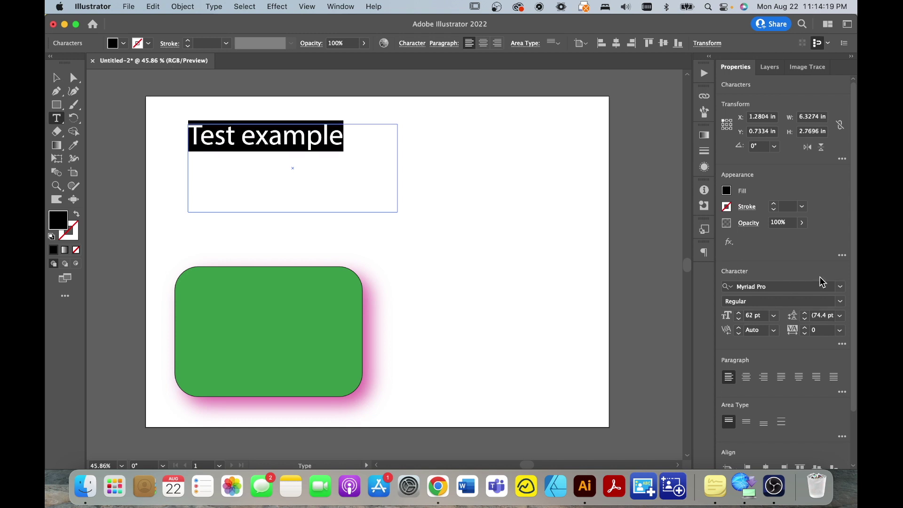
left_click(840, 286)
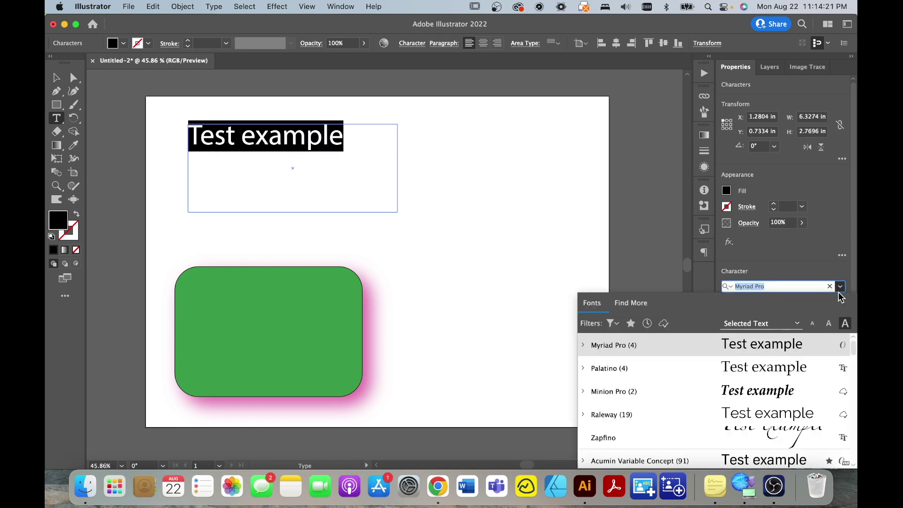
scroll(759, 367, "down", 2)
scroll(759, 367, "down", 3)
scroll(760, 367, "down", 3)
scroll(759, 367, "down", 2)
scroll(758, 368, "down", 2)
scroll(758, 369, "down", 4)
scroll(756, 371, "down", 2)
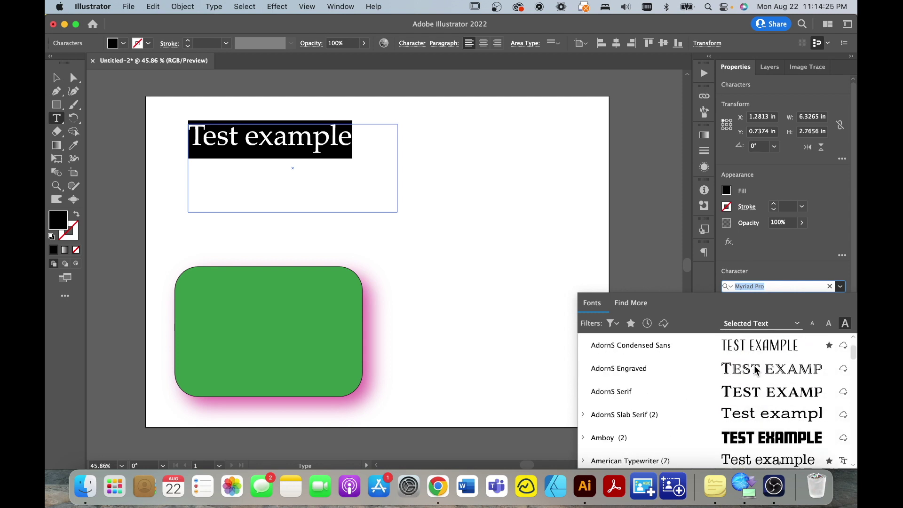
left_click(766, 438)
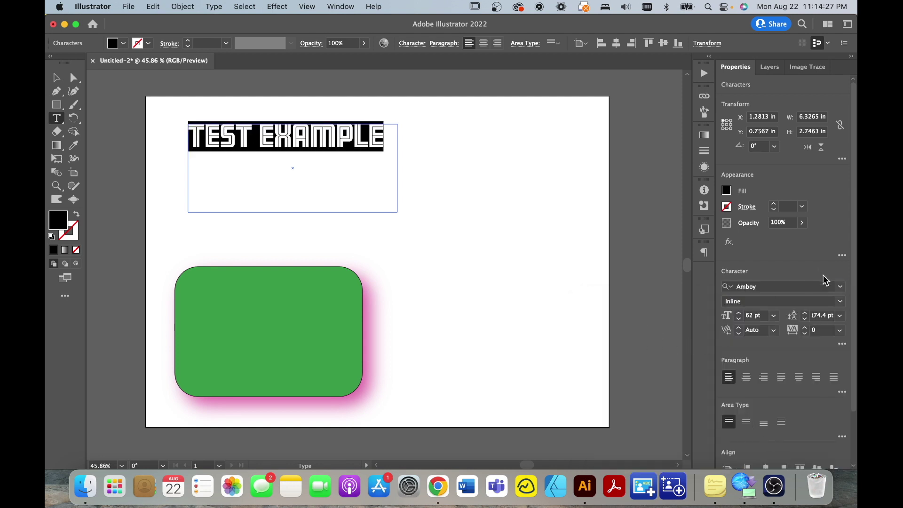
left_click(840, 287)
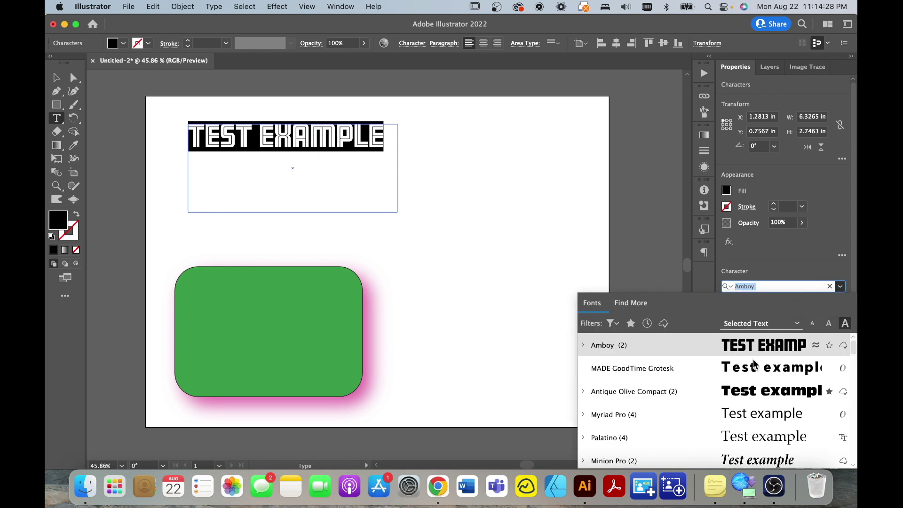
left_click(746, 401)
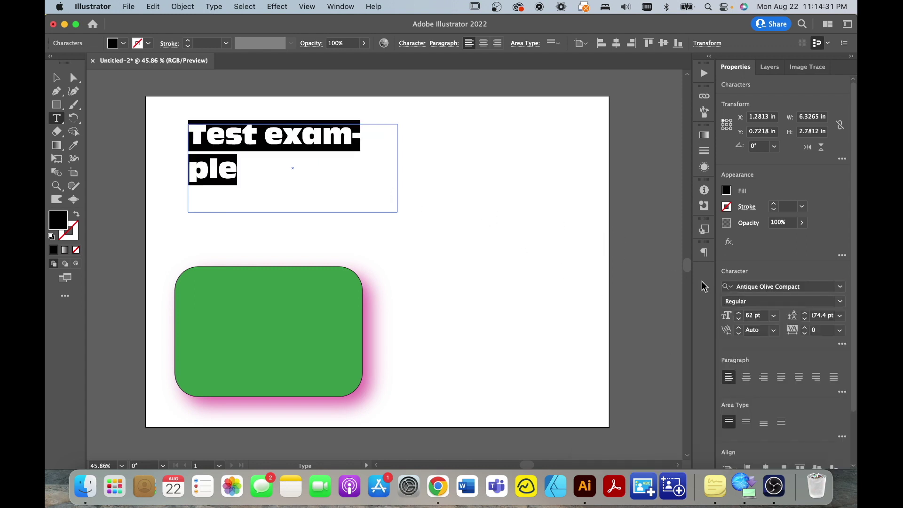
key("Escape")
left_click(499, 244)
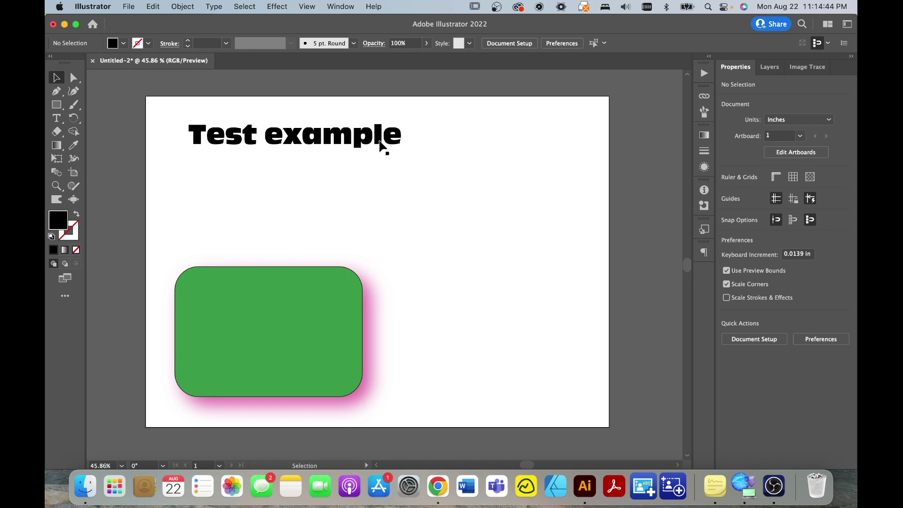
left_click(379, 141)
- Apply the pink 75% opacity drop shadow to the 'Test example' heading
left_click(354, 193)
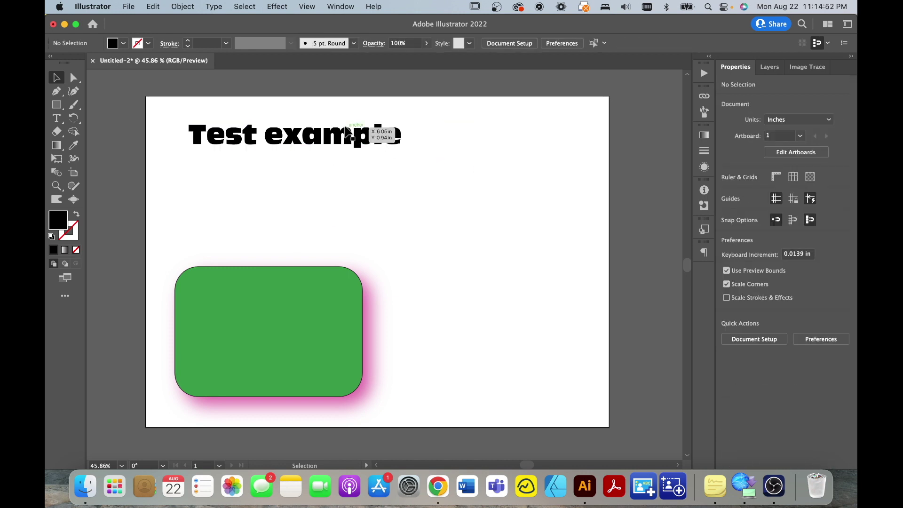
left_click(358, 142)
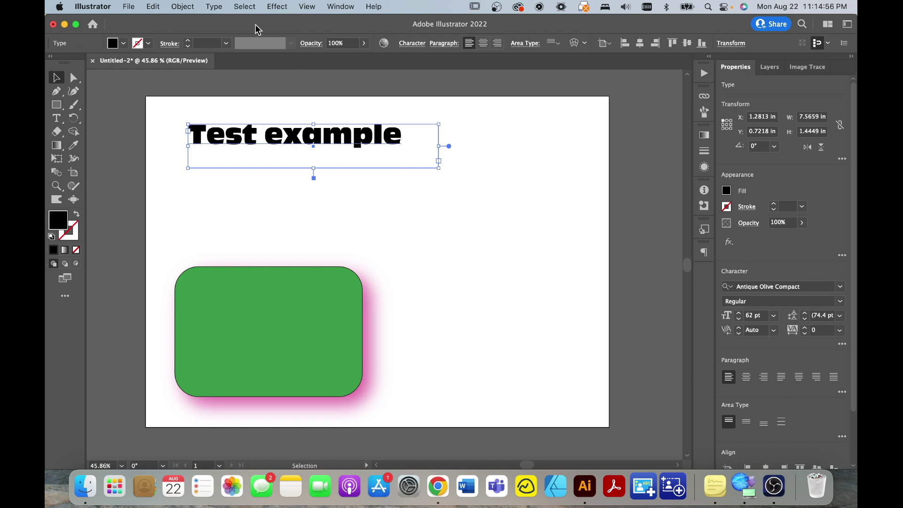
left_click(277, 7)
mouse_move(285, 173)
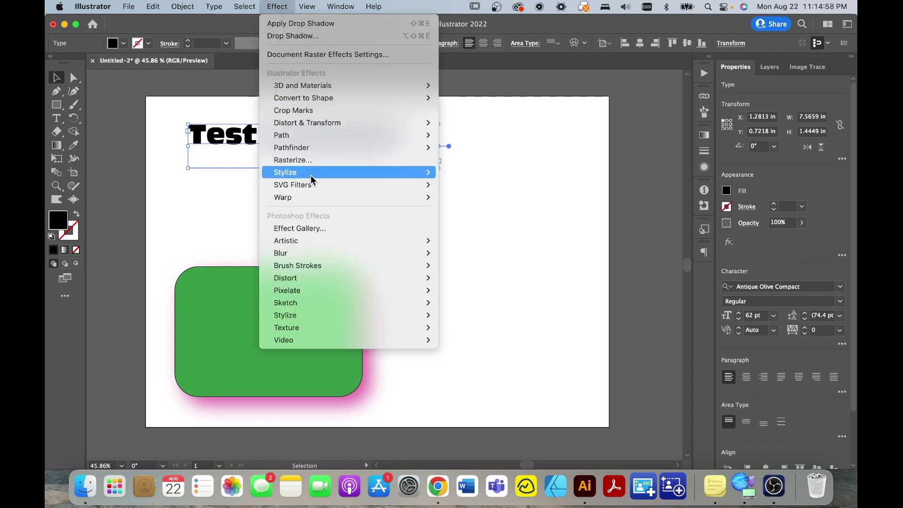
left_click(461, 179)
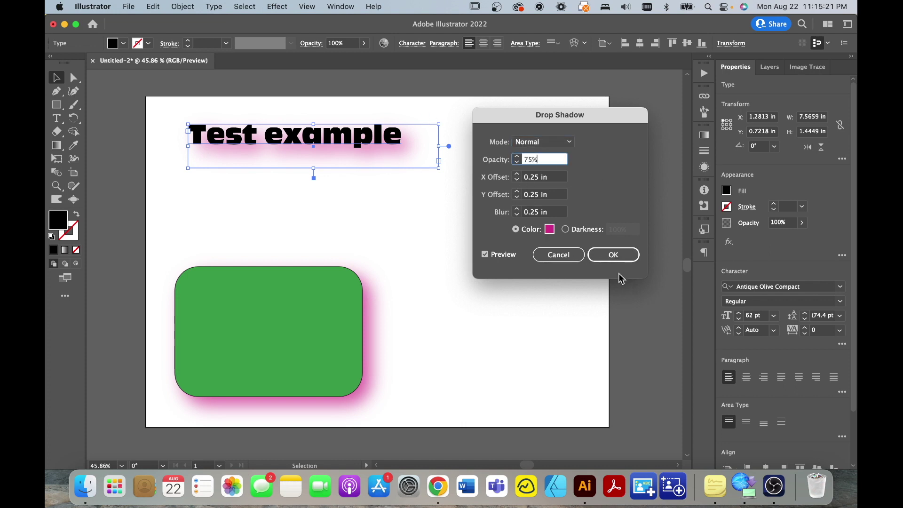
left_click(611, 256)
left_click(500, 240)
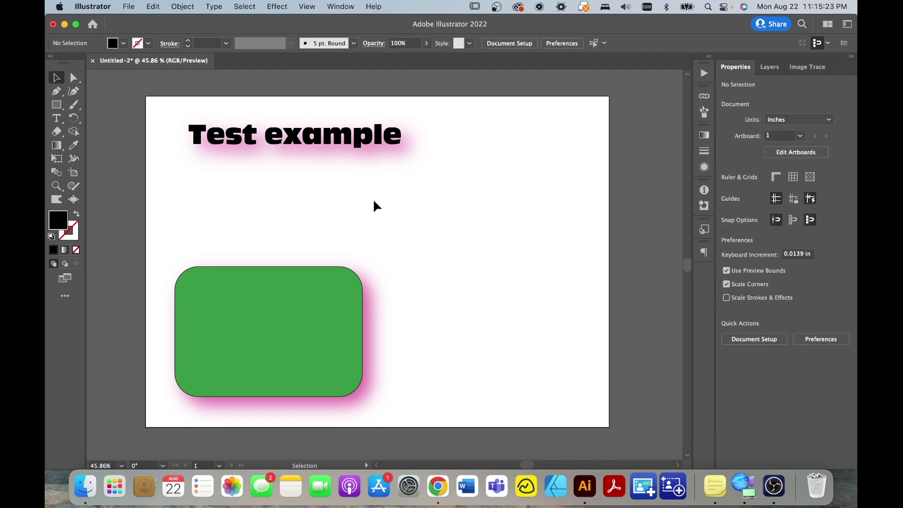
- Draw a closed wavy path with the Pen tool across the middle of the artboard
left_click(56, 91)
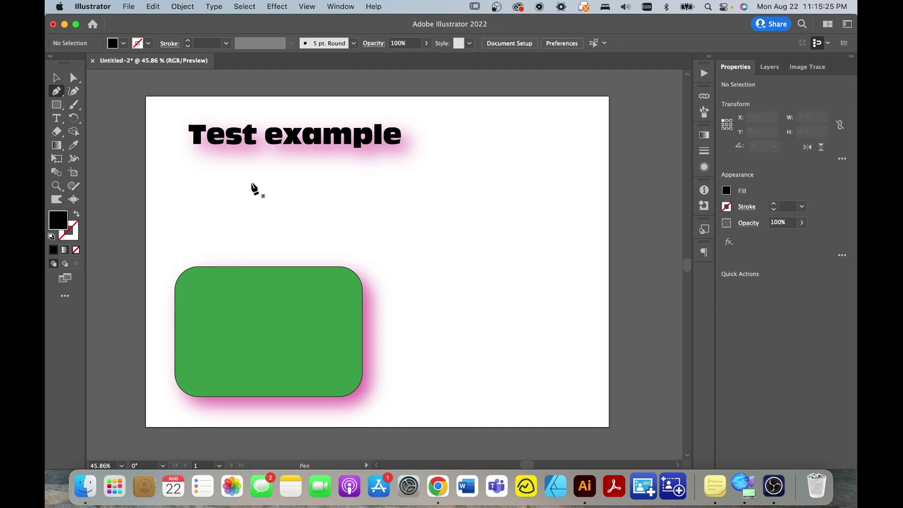
left_click_drag(230, 163, 329, 168)
left_click_drag(503, 214, 514, 203)
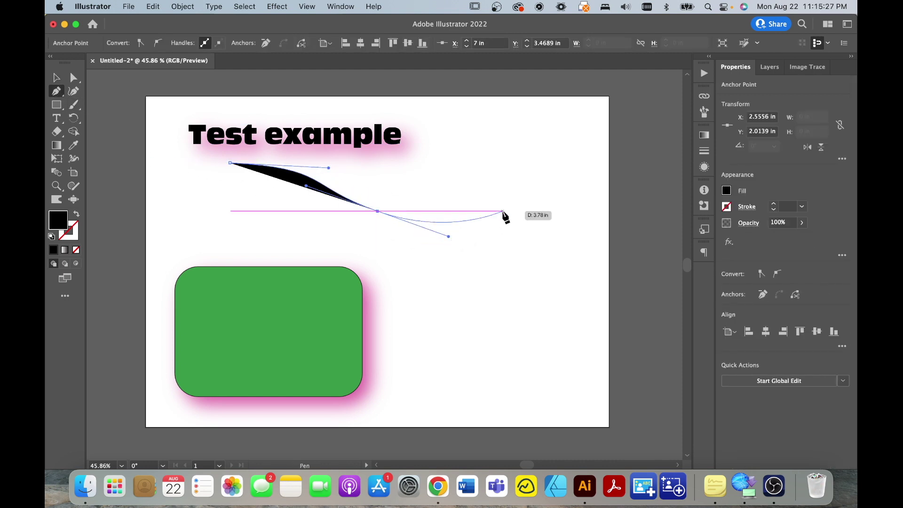
mouse_move(549, 247)
left_mouse_down()
mouse_move(524, 283)
mouse_move(448, 265)
left_mouse_up()
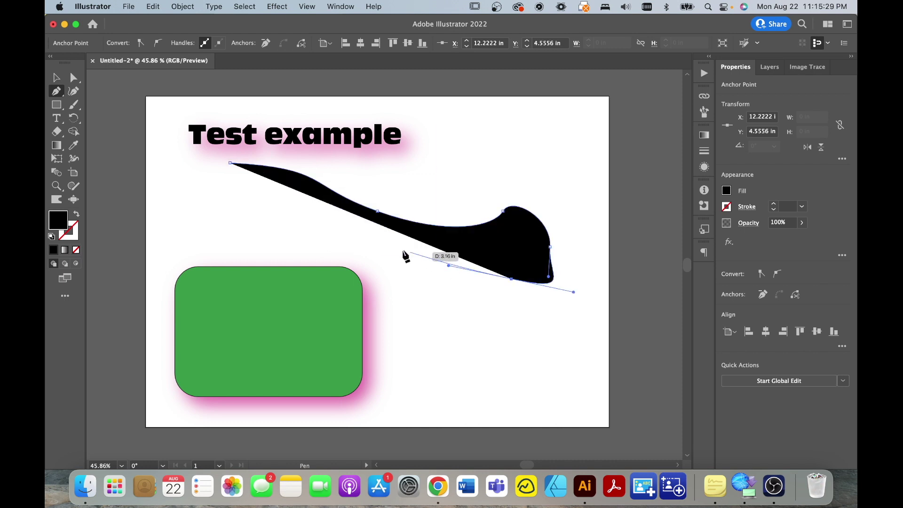
mouse_move(276, 227)
left_mouse_down()
mouse_move(210, 230)
mouse_move(176, 199)
mouse_move(212, 176)
left_mouse_up()
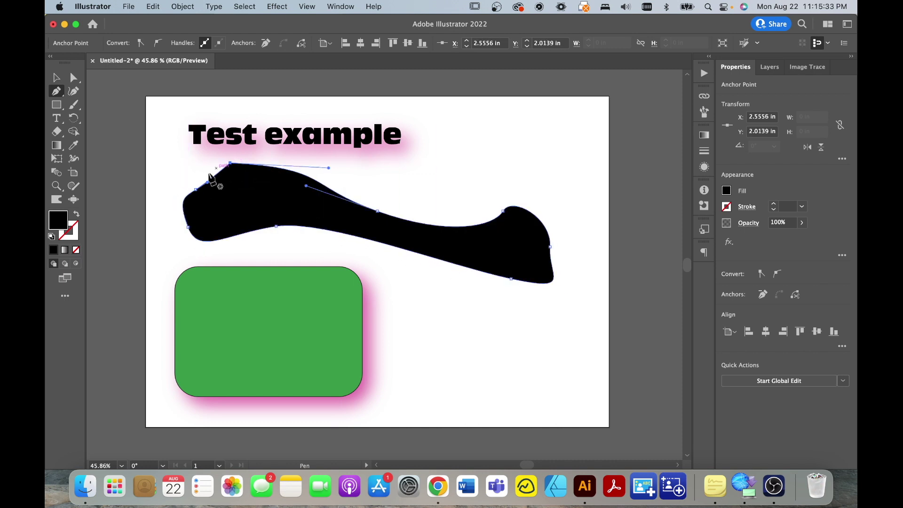
- Fill the wavy shape with periwinkle blue-purple and select it
double_click(59, 222)
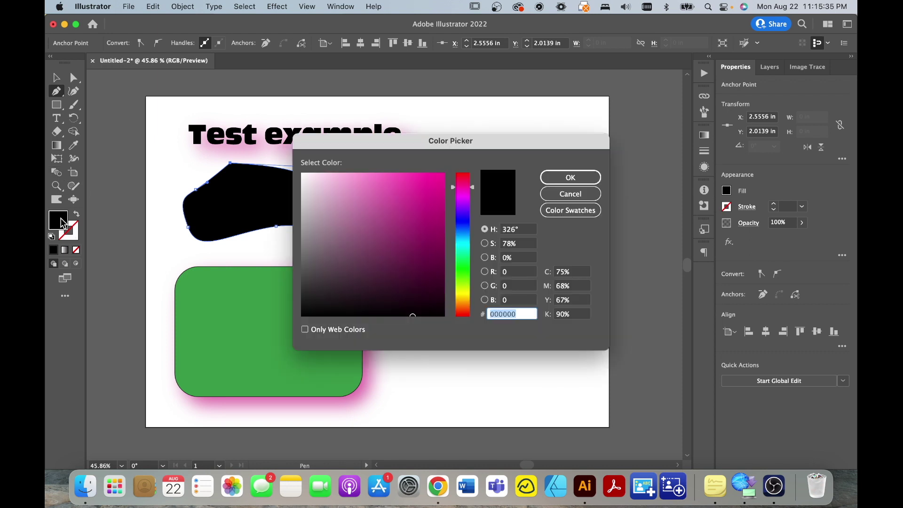
left_click(377, 234)
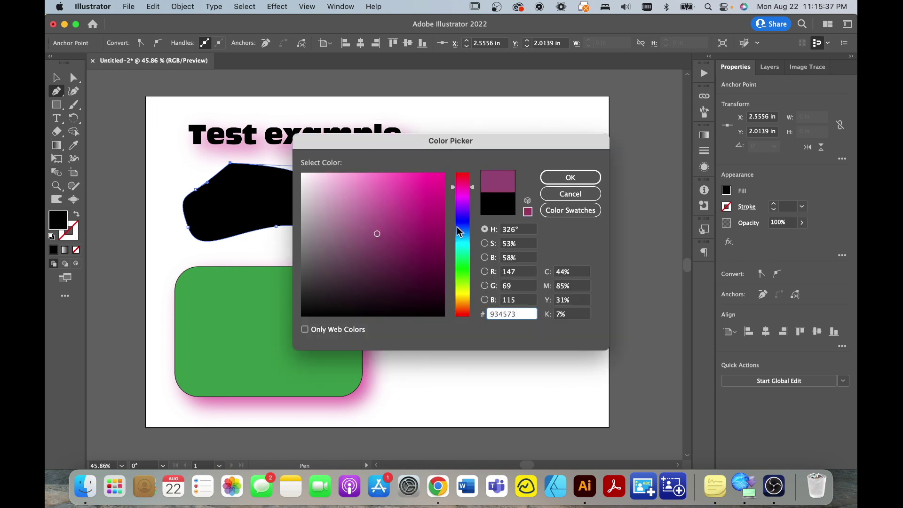
left_click(460, 224)
left_click(375, 212)
left_click(570, 177)
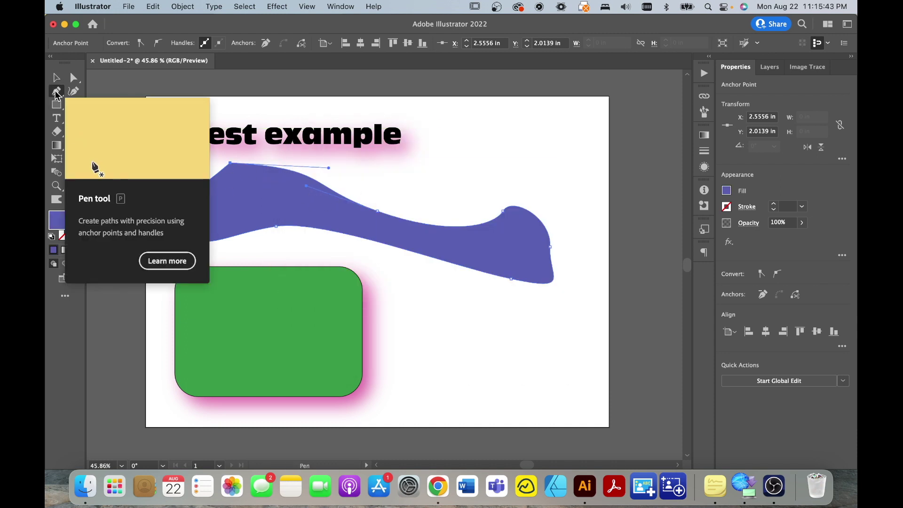
key("v")
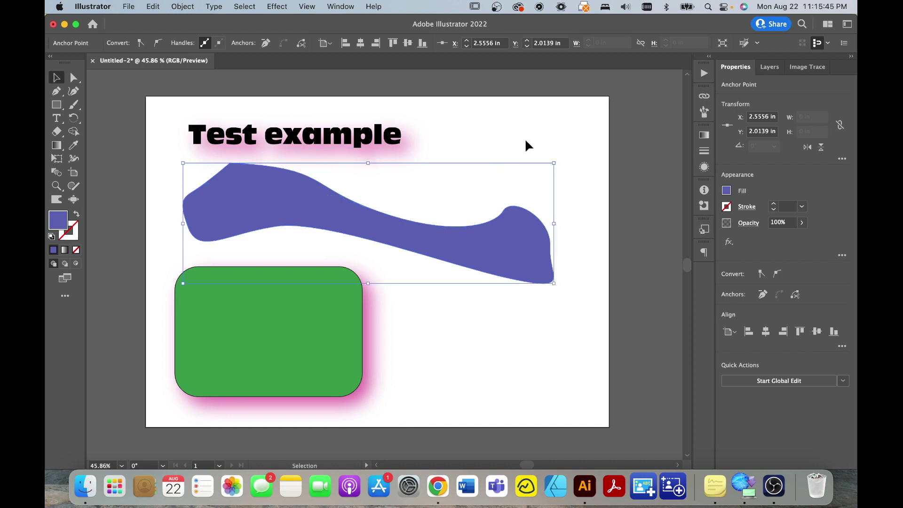
left_click(526, 141)
- Nudge and narrow the blue shape, give it the soft pink drop shadow, then deselect
left_click_drag(529, 240, 473, 226)
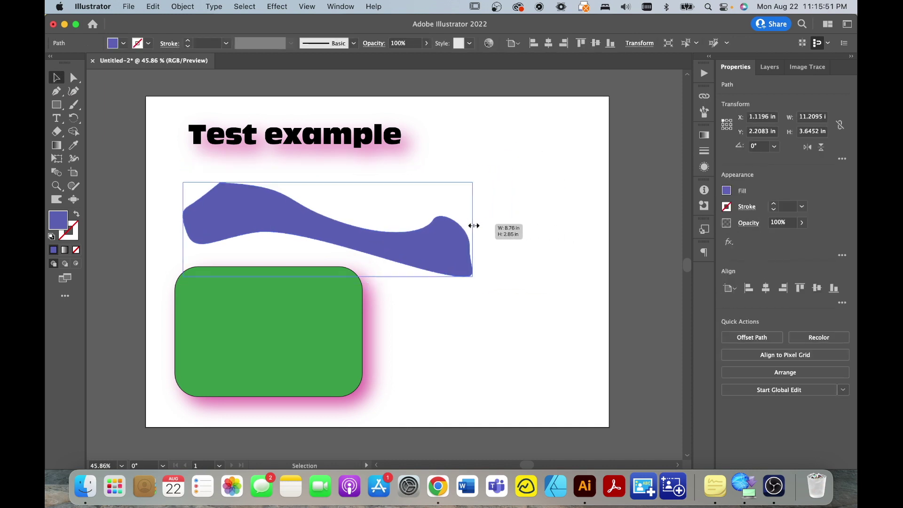
left_click_drag(473, 225, 377, 231)
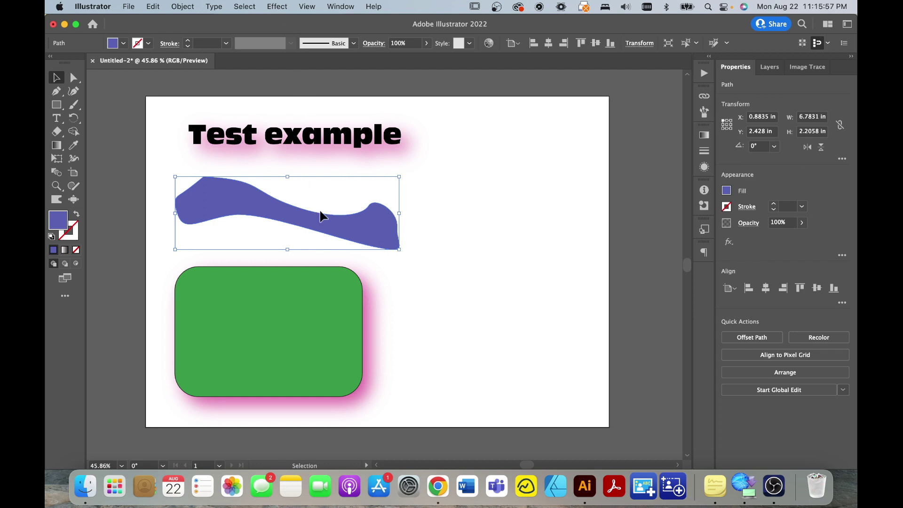
left_click(275, 6)
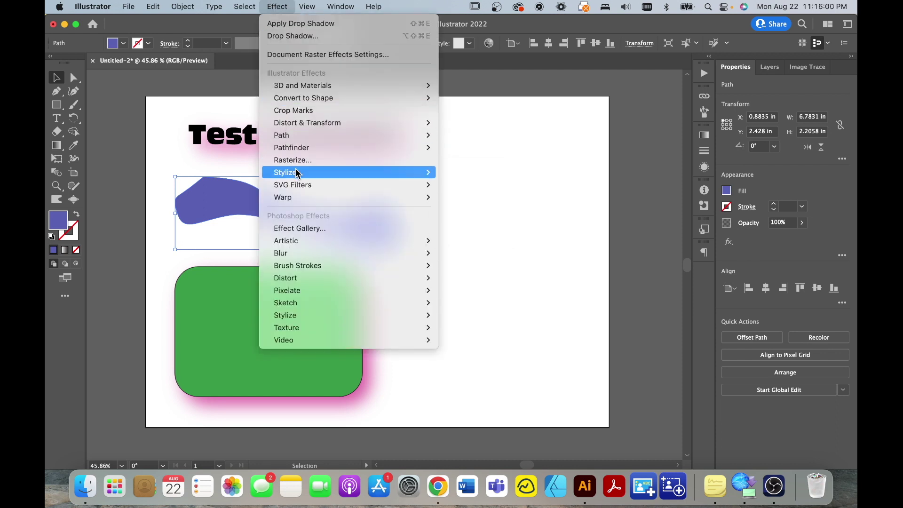
left_click(483, 176)
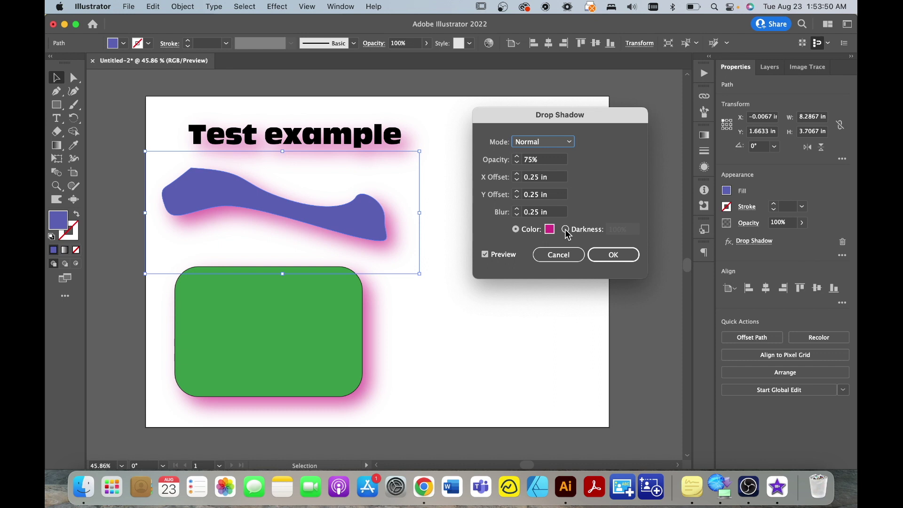
left_click(615, 256)
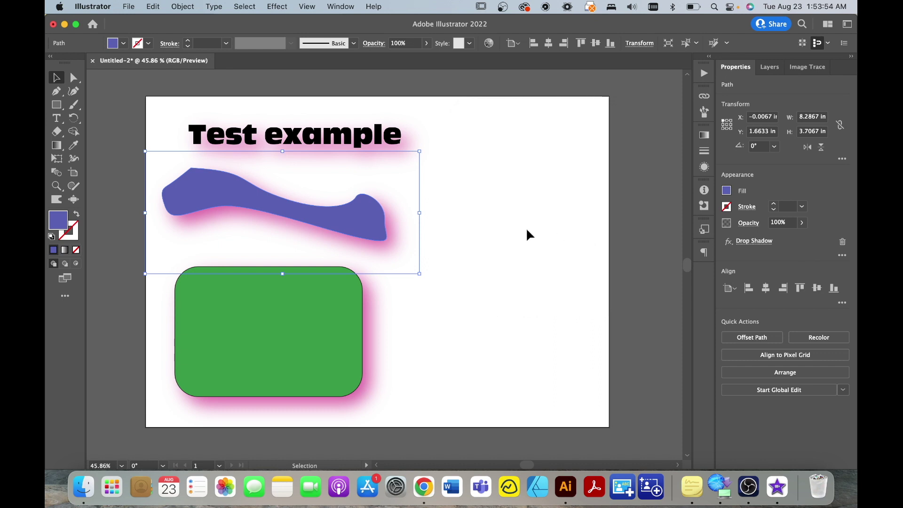
left_click(522, 226)
left_click(129, 6)
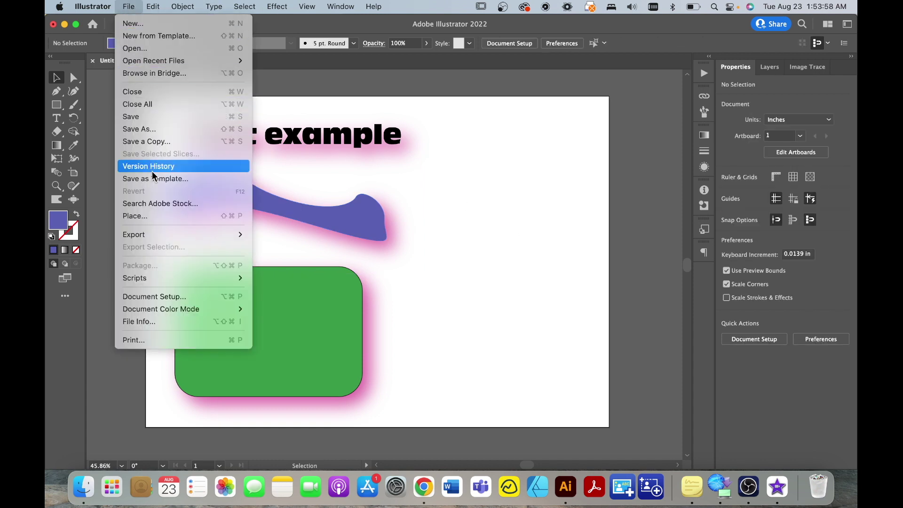
- Place the wood-plank JPG, sizing it from the artboard's top-left corner
left_click(201, 214)
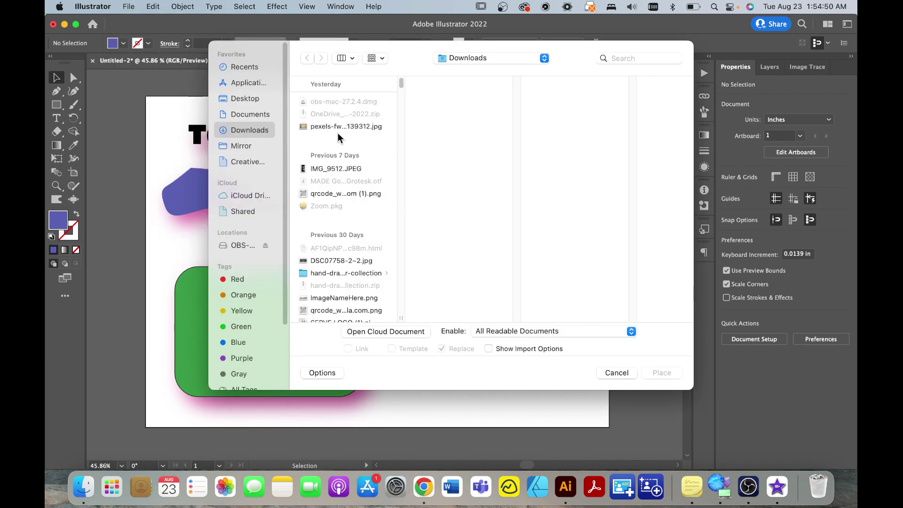
left_click(341, 126)
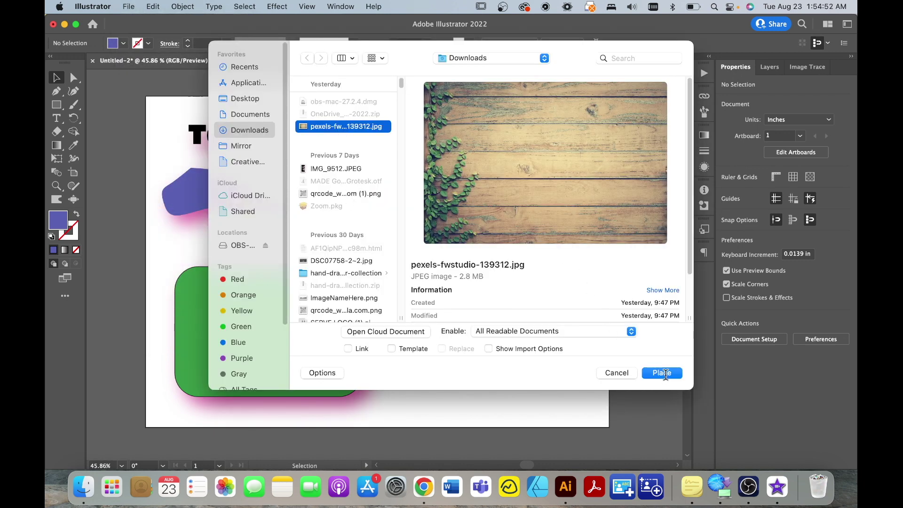
left_click(662, 373)
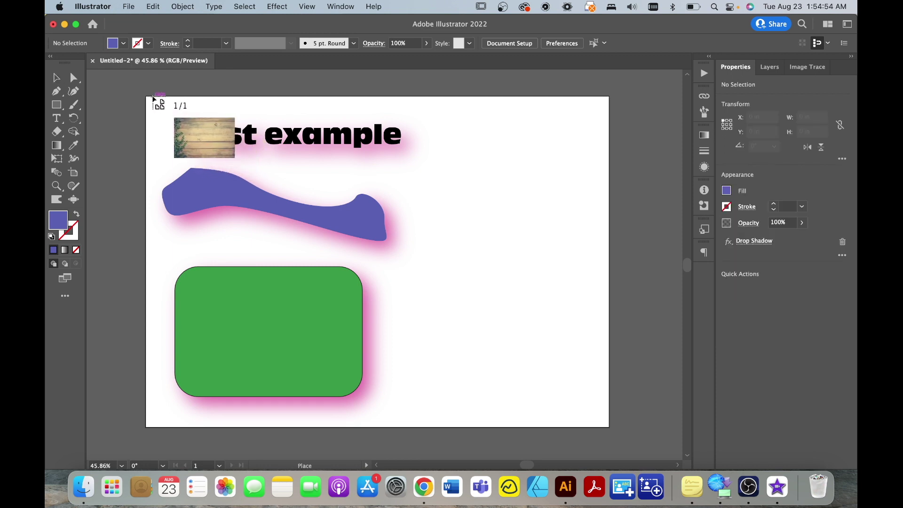
left_click_drag(147, 97, 590, 422)
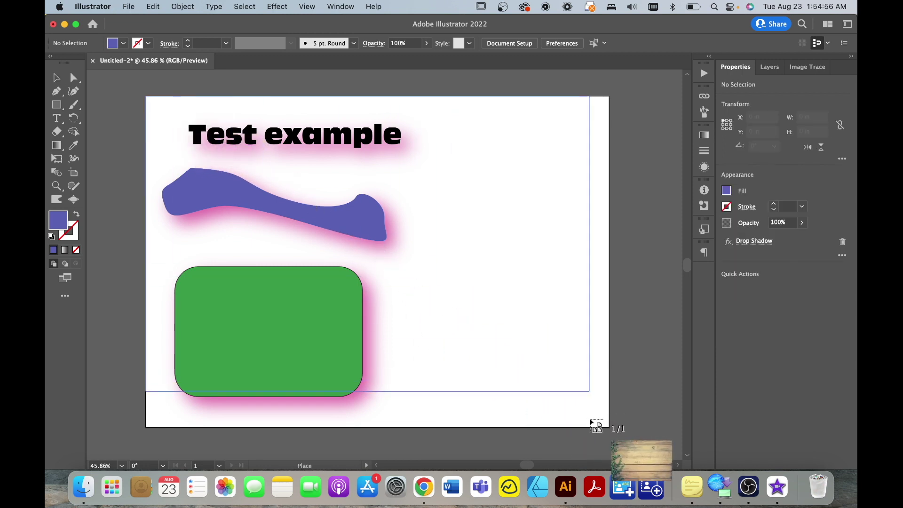
left_click_drag(596, 425, 614, 437)
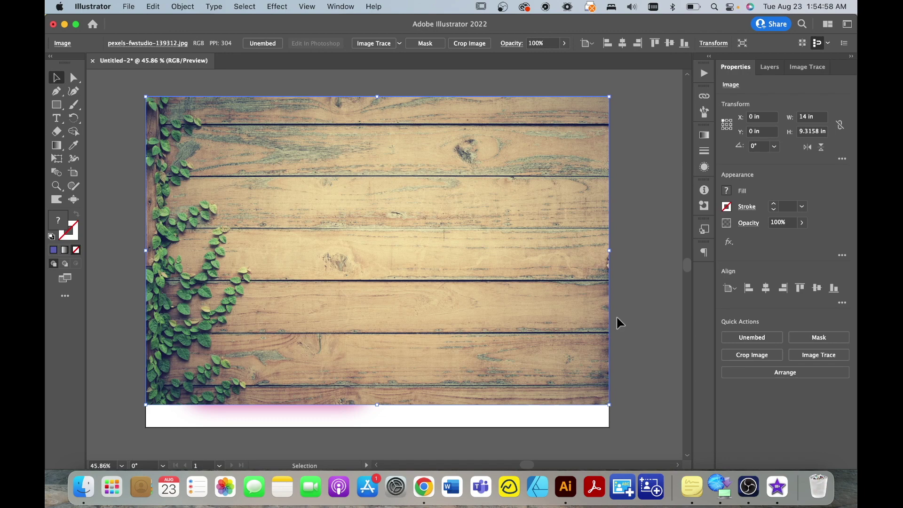
- Send the wood photo behind all other artwork and deselect
left_click(785, 377)
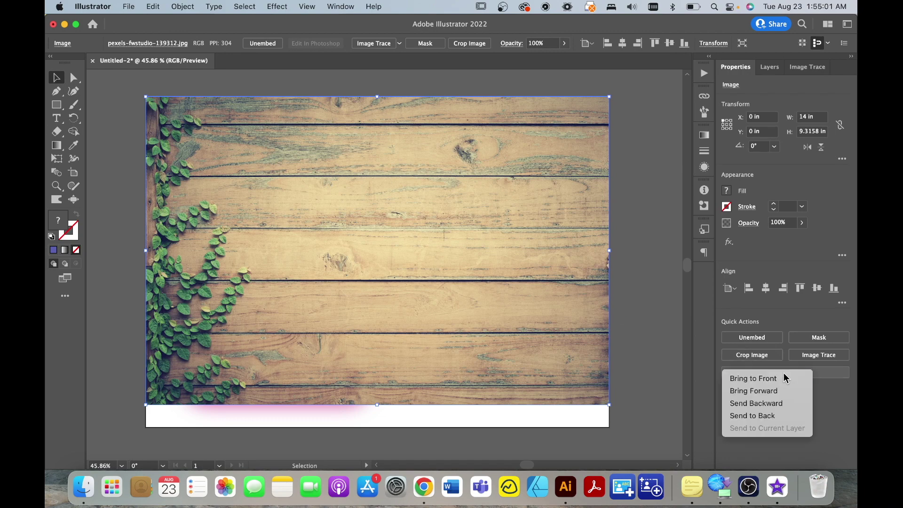
left_click(764, 416)
left_click(639, 333)
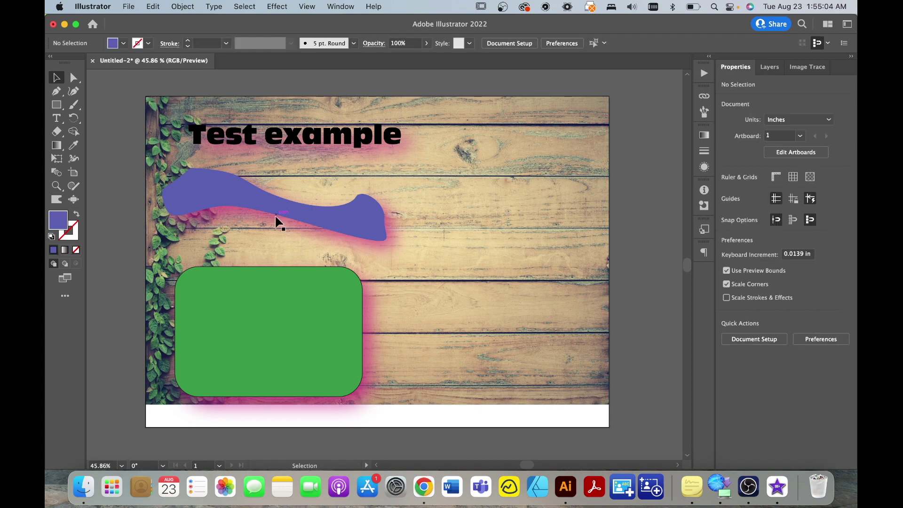
- Delete the blue wavy shape and green rectangle, then move the heading toward the centre
left_click(288, 205)
left_click(295, 150, "shift")
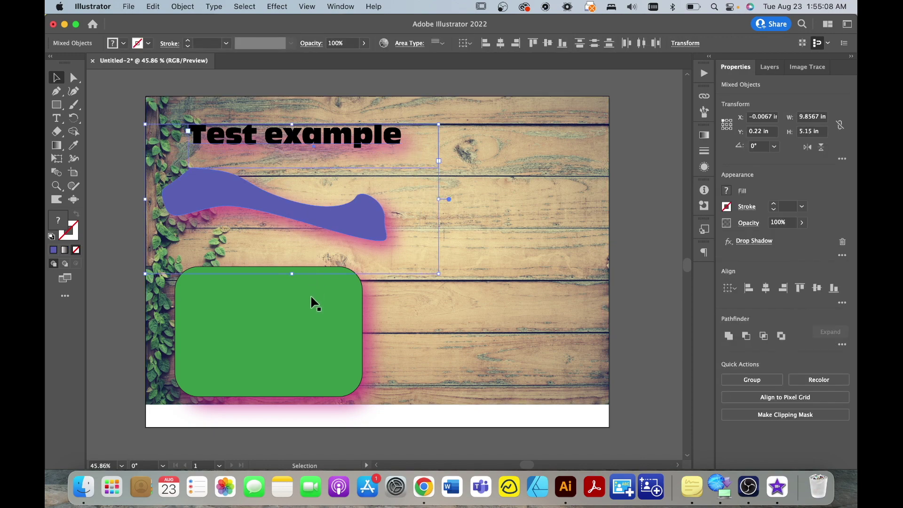
left_click(306, 220)
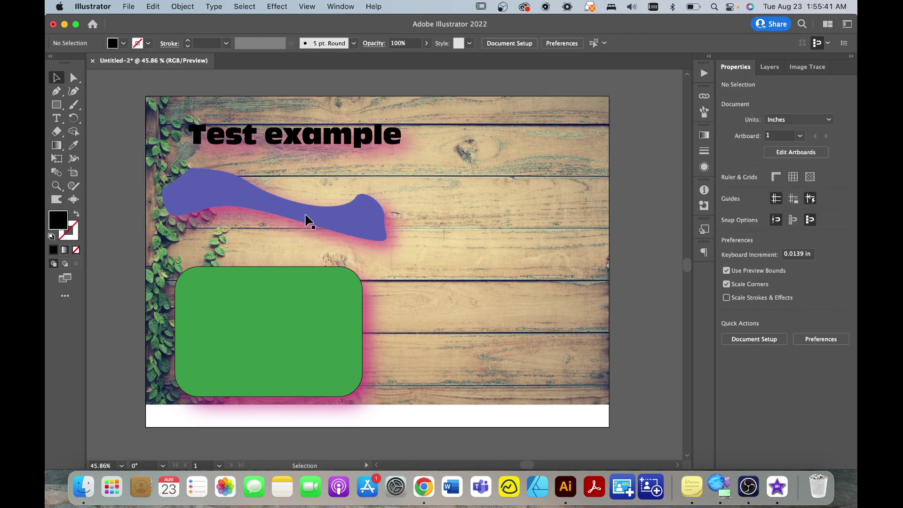
left_click(298, 312, "shift")
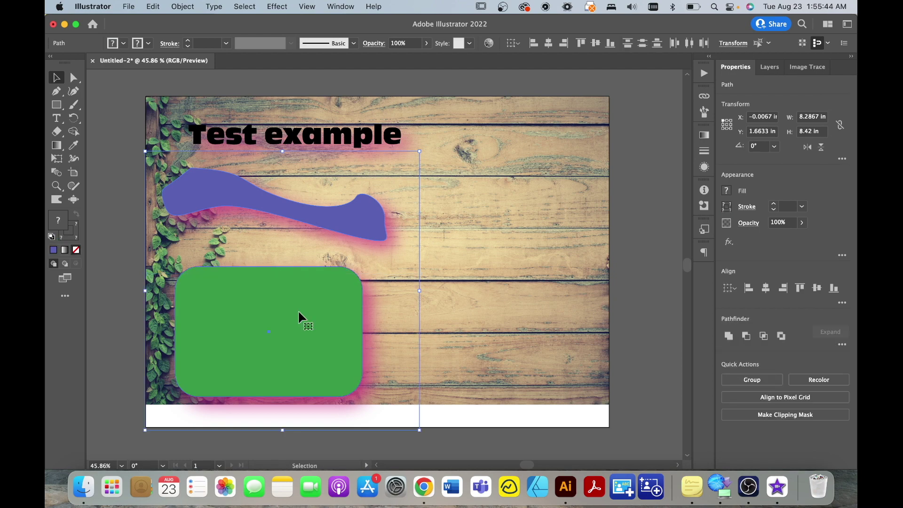
key("Delete")
left_click_drag(331, 141, 399, 206)
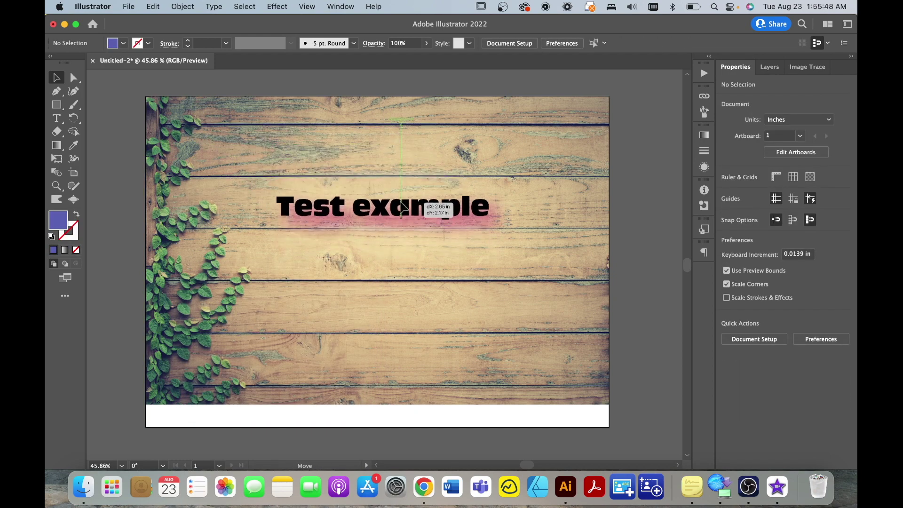
left_click_drag(399, 205, 399, 203)
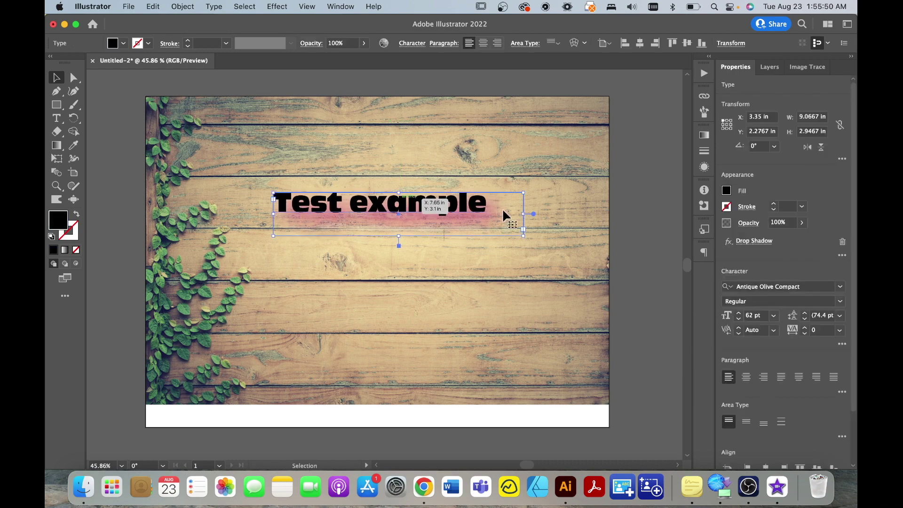
- Reopen the heading's drop shadow and change its colour to deep magenta
left_click(753, 241)
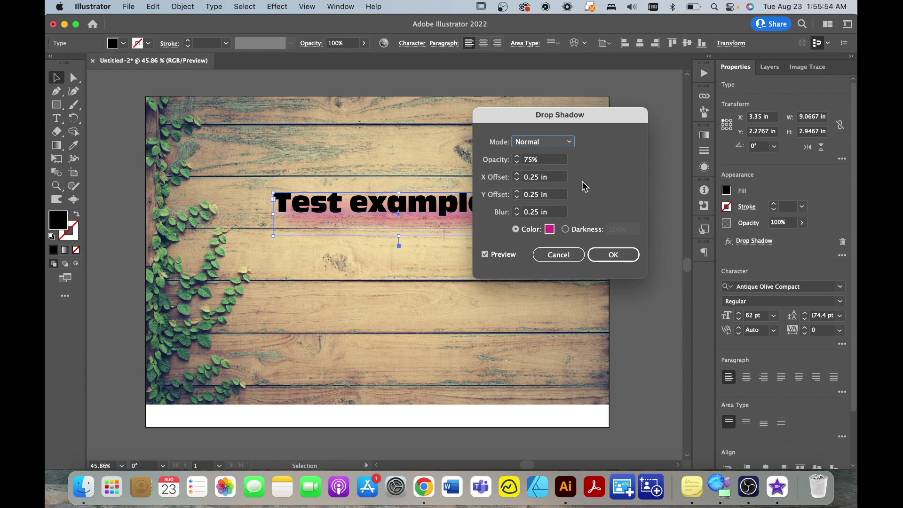
left_click_drag(585, 117, 609, 113)
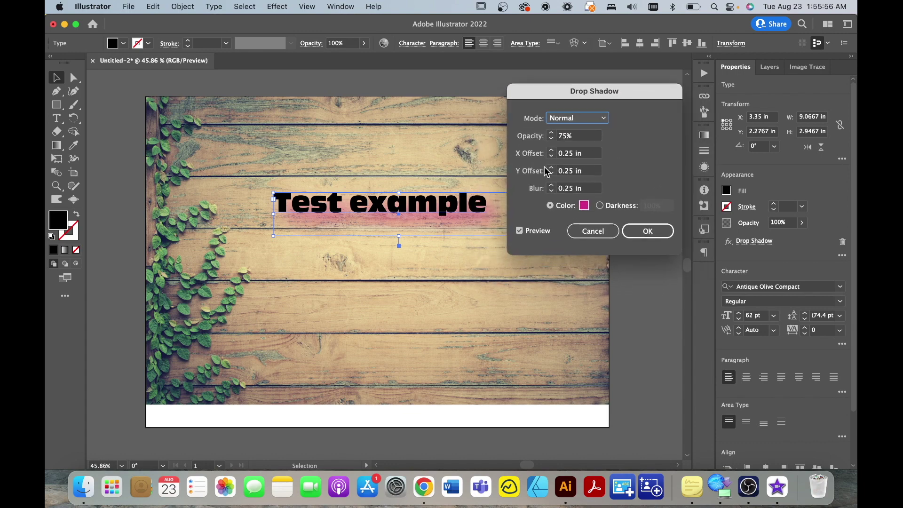
left_click(573, 226)
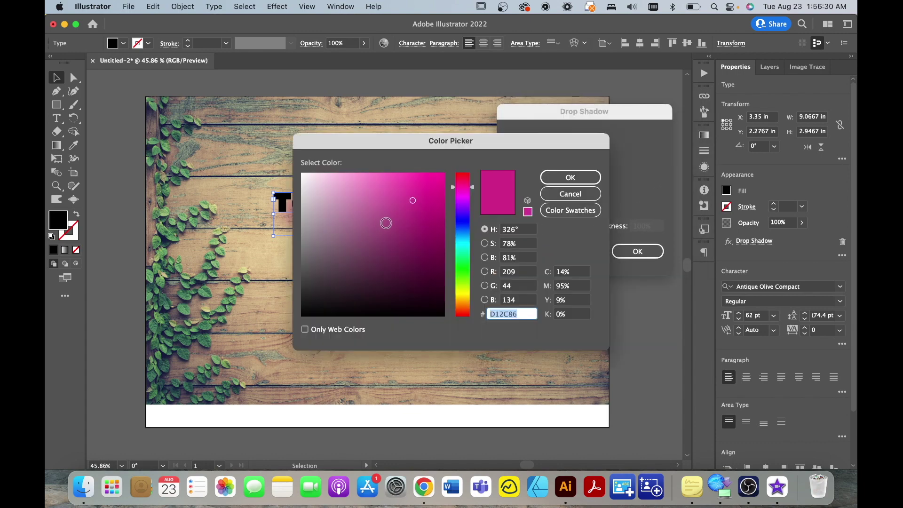
left_click_drag(413, 204, 430, 223)
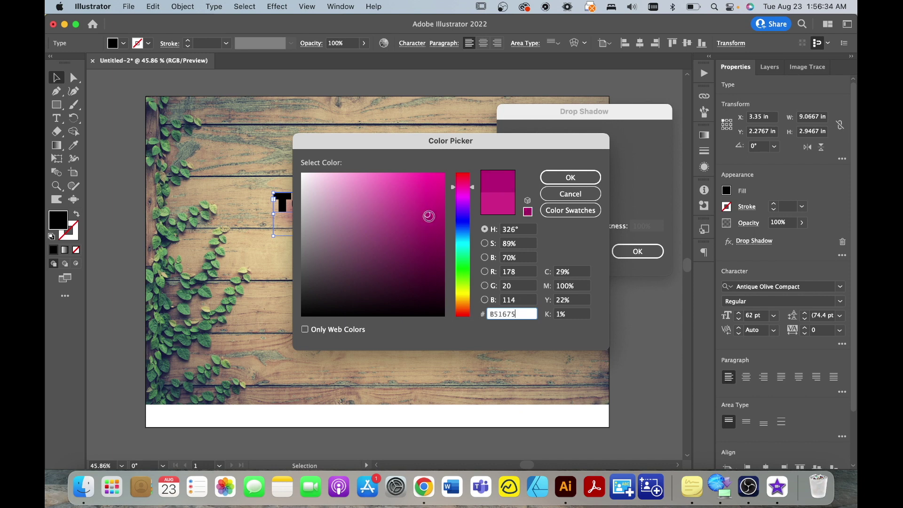
left_click(558, 178)
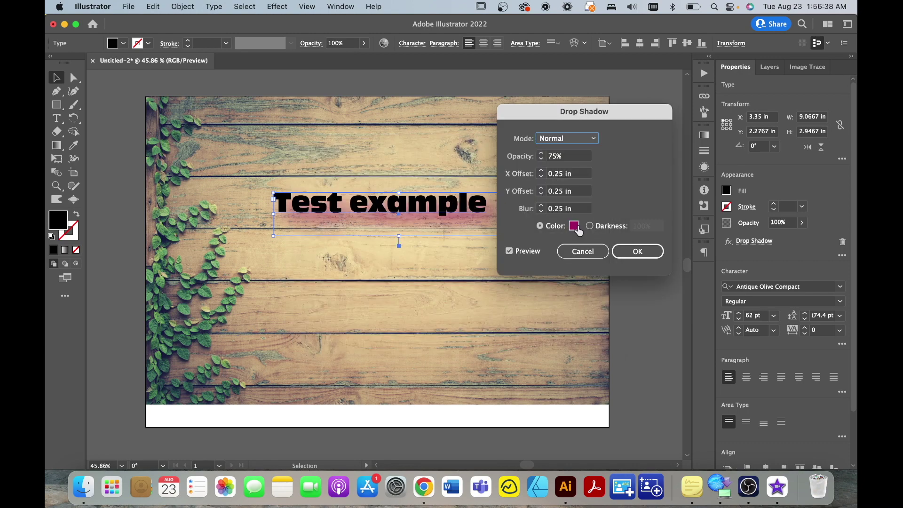
left_click(573, 226)
left_click(433, 255)
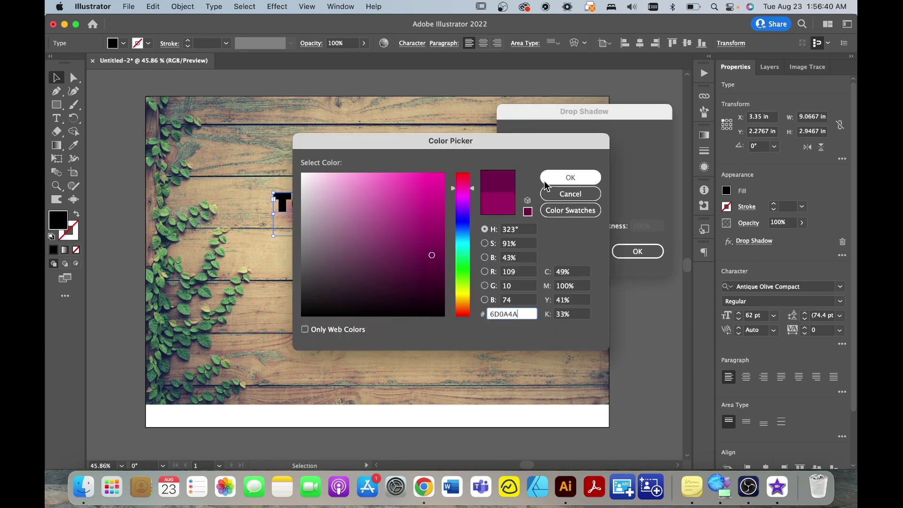
left_click(567, 178)
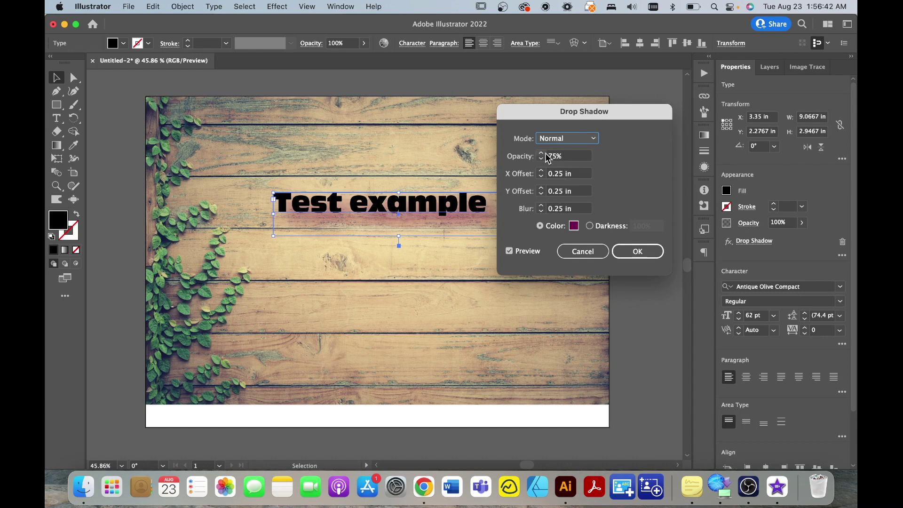
- Set the shadow opacity to 90%, keep Normal mode, and apply it
double_click(544, 158)
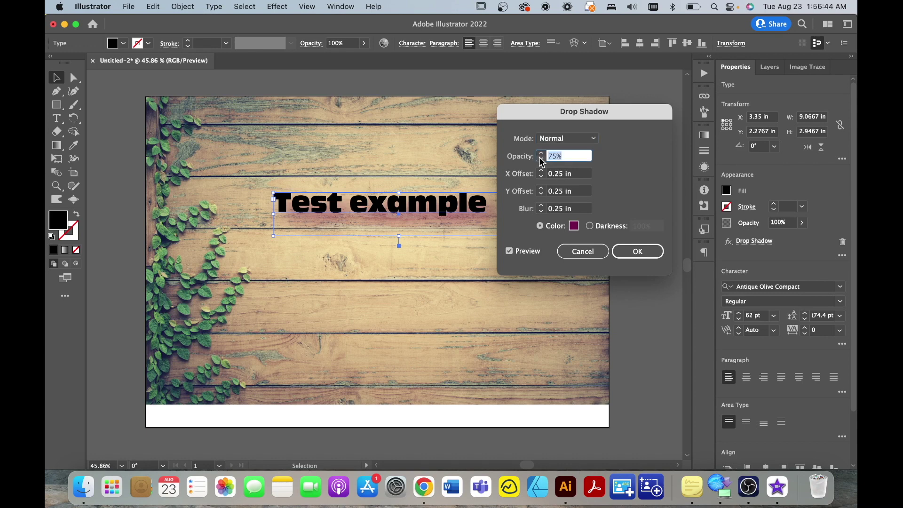
type("90")
left_click(586, 175)
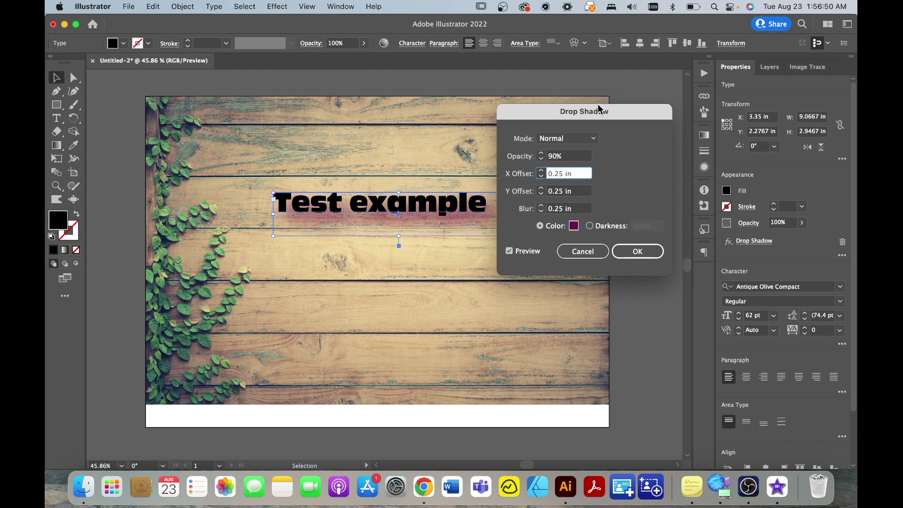
left_click_drag(599, 109, 644, 77)
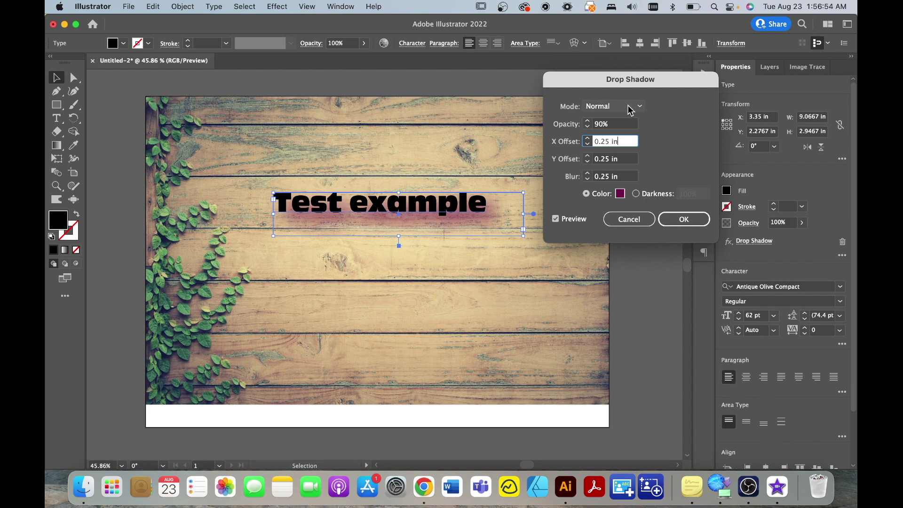
left_click(639, 108)
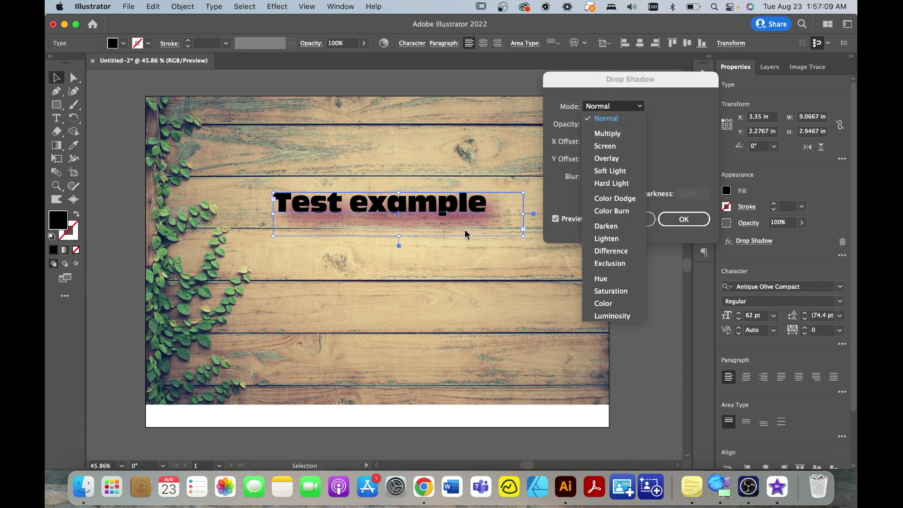
left_click(668, 109)
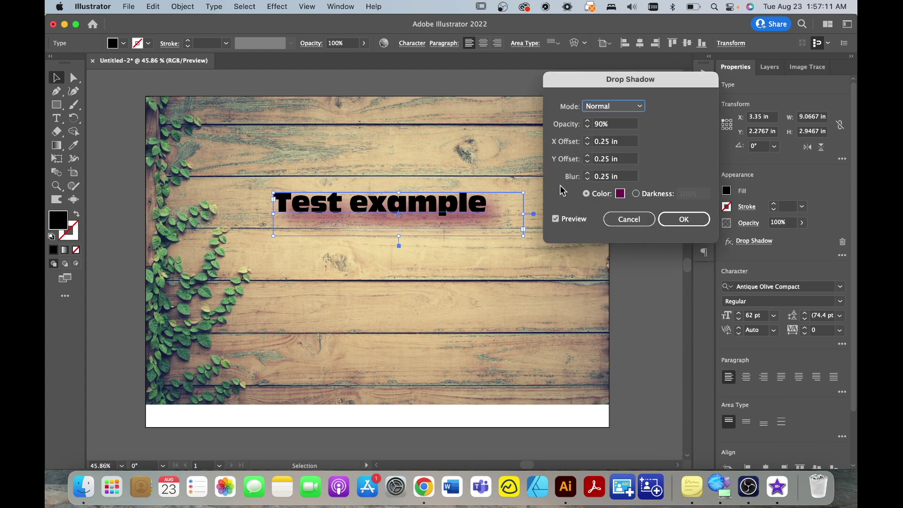
left_click(683, 220)
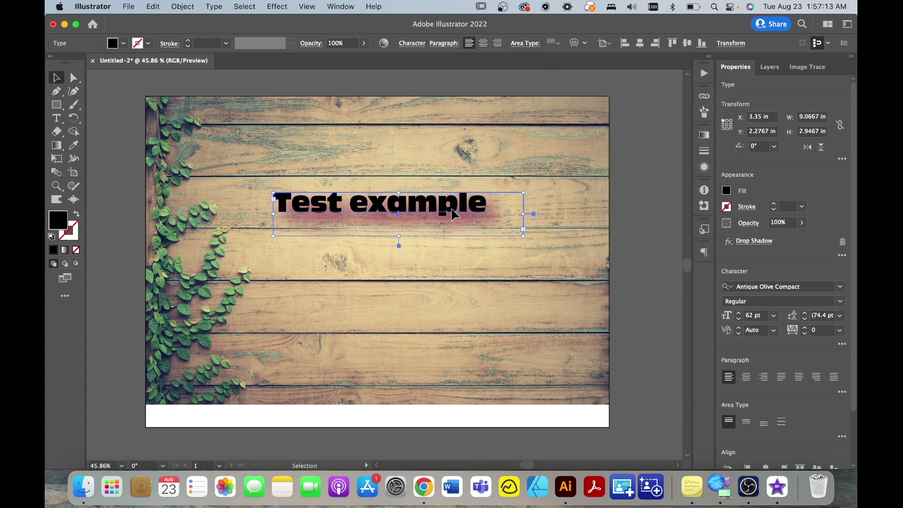
- Move the Test example text lower and shift the wood photo down slightly
left_click_drag(449, 220, 433, 338)
mouse_move(435, 405)
left_mouse_down()
mouse_move(462, 412)
mouse_move(478, 214)
left_mouse_up()
left_click_drag(495, 359, 499, 371)
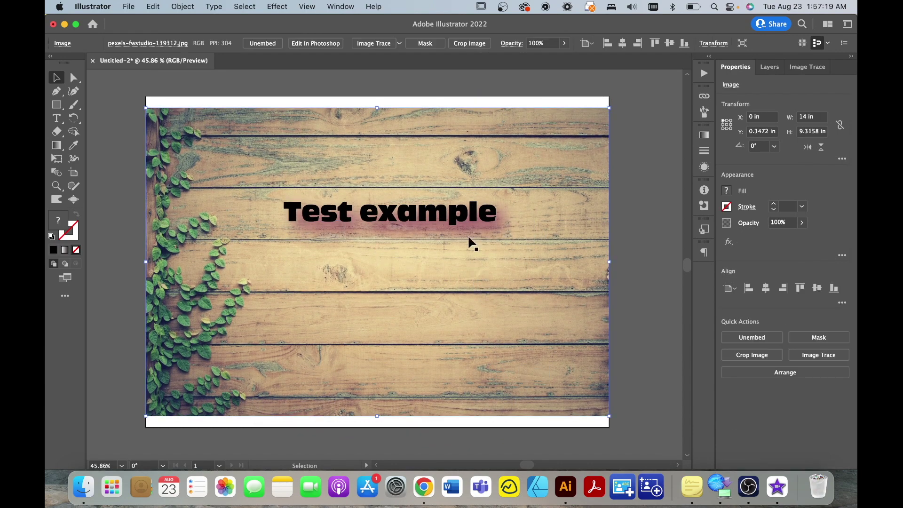
left_click(457, 217)
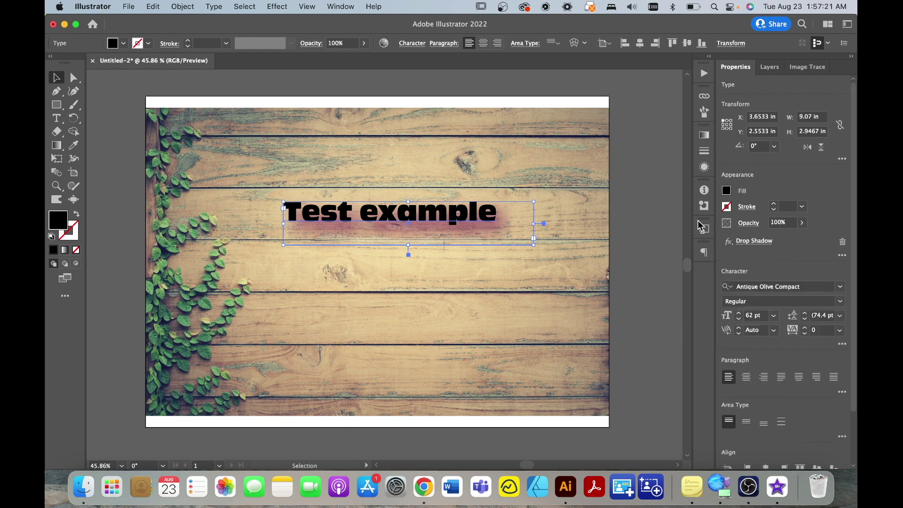
- Change the heading's drop shadow blend mode to Multiply
left_click(753, 241)
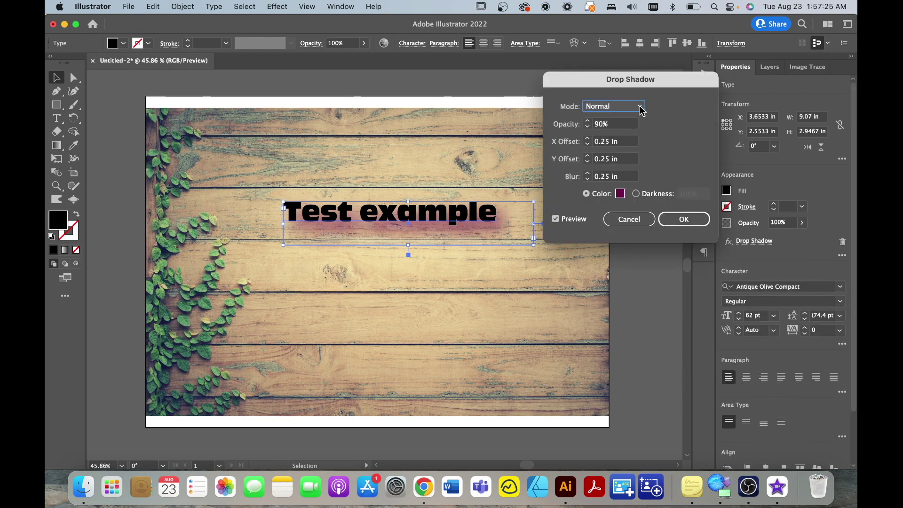
left_click(641, 108)
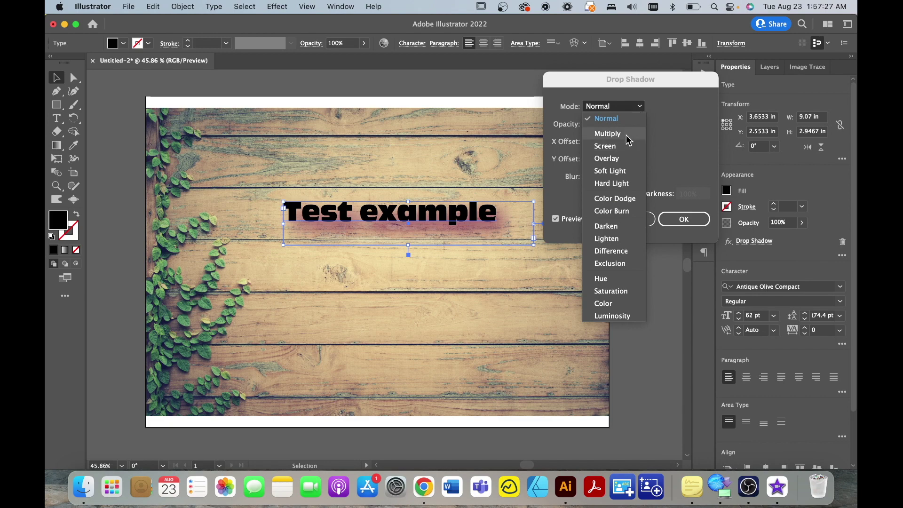
left_click(639, 107)
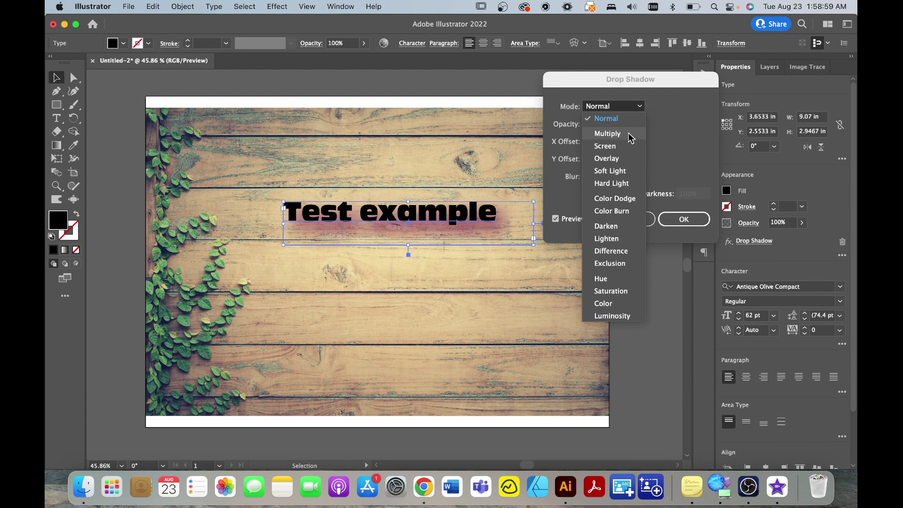
left_click(629, 133)
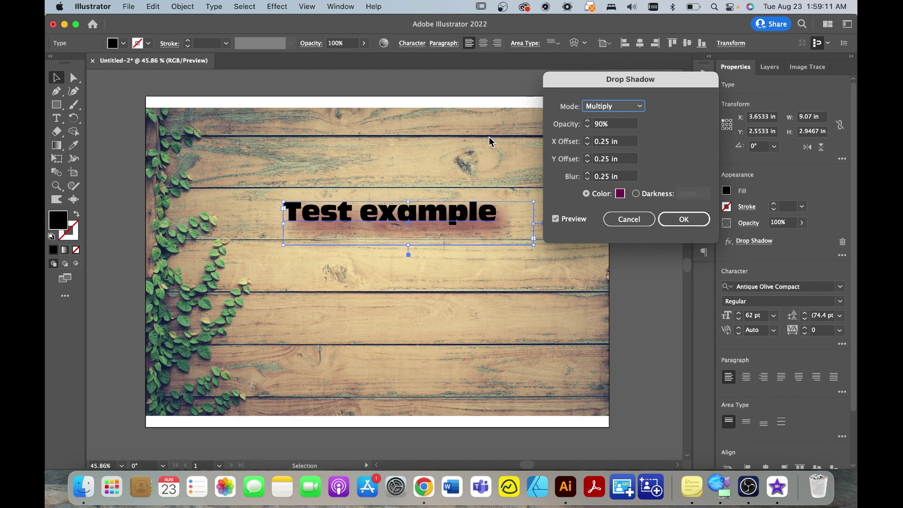
- Try Soft Light blending, edit the blur, and pick dark magenta #420730
left_click(613, 106)
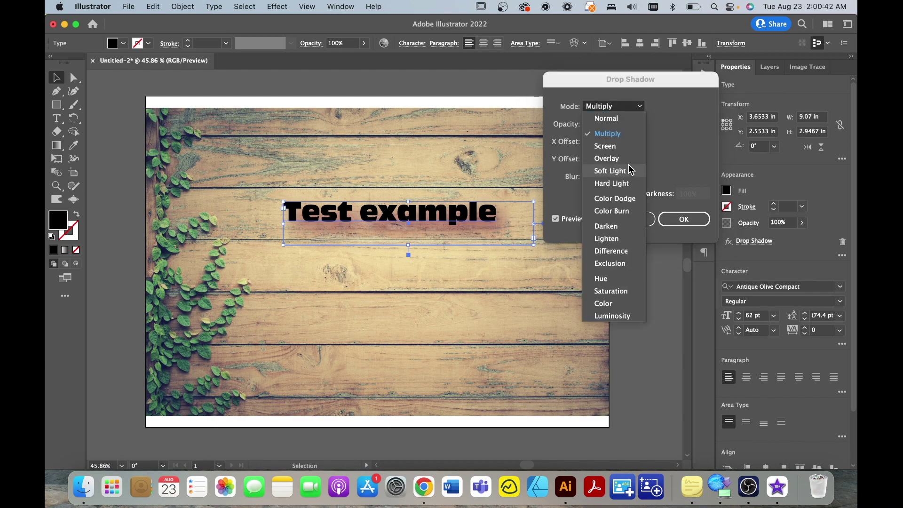
left_click(628, 171)
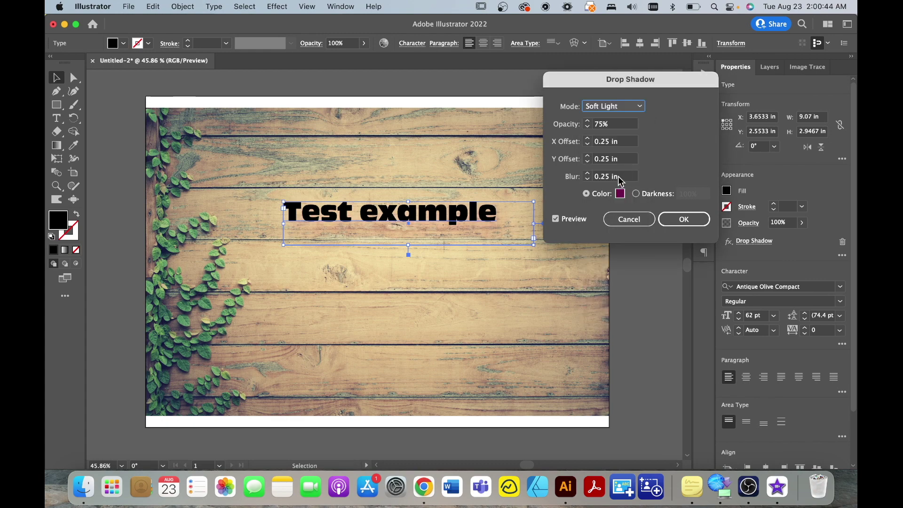
left_click(588, 181)
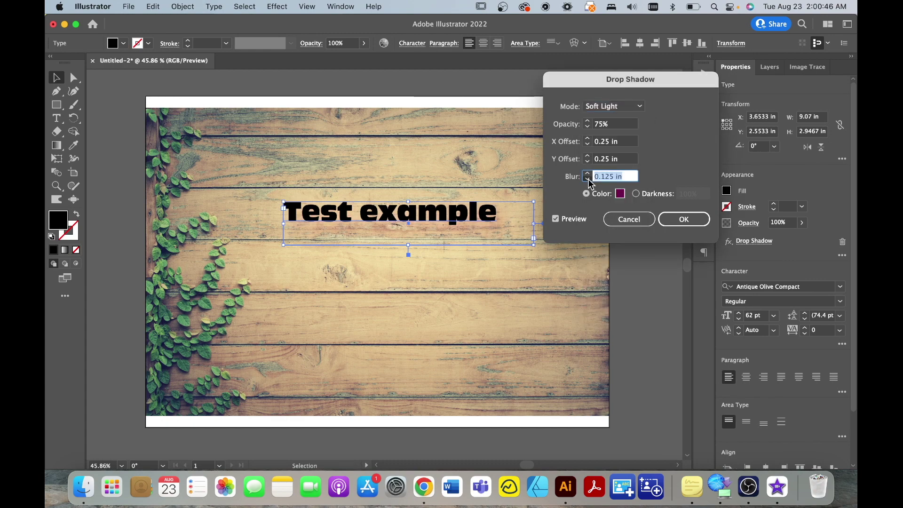
type("0")
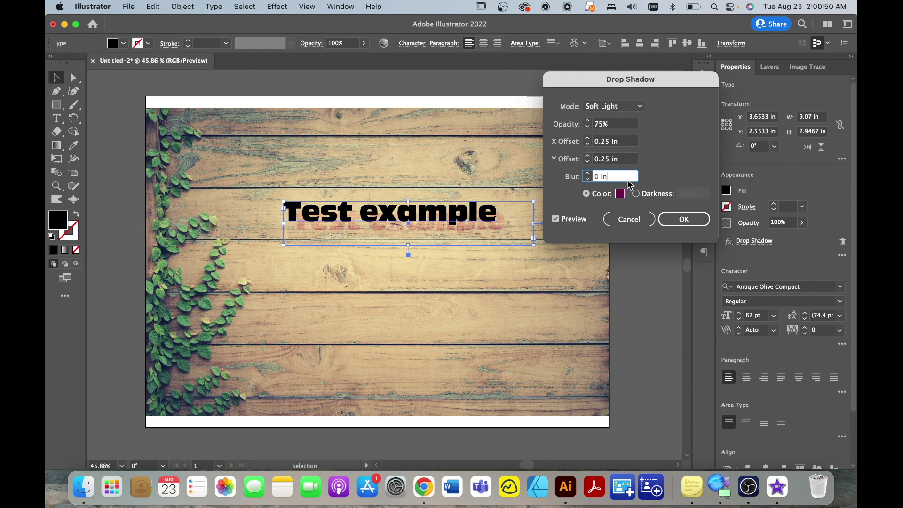
left_click(619, 195)
left_click(444, 263)
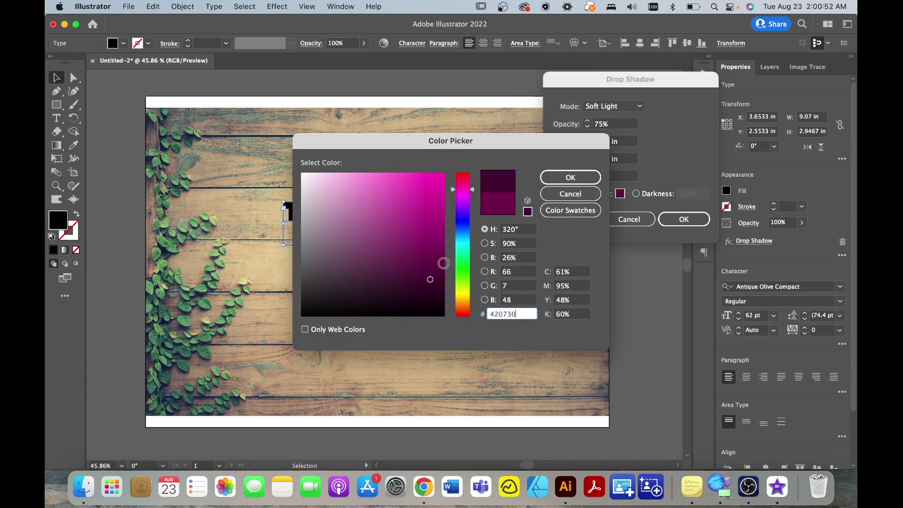
left_click(570, 178)
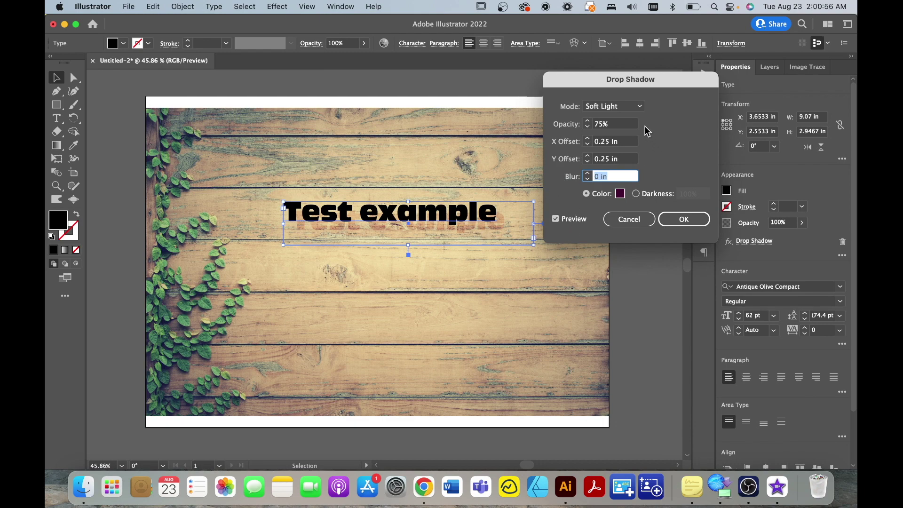
- Switch the shadow to Hard Light blending and settle the blur at 0.125 in
left_click(614, 105)
left_click(614, 119)
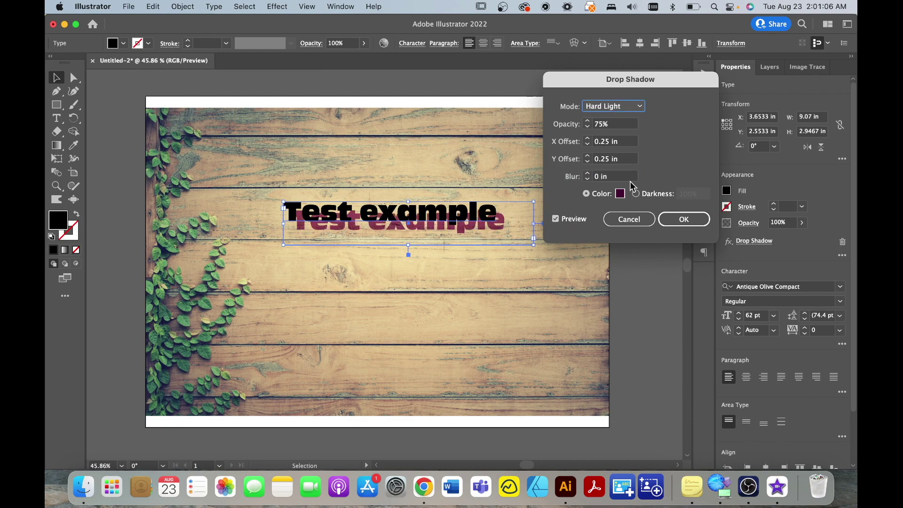
left_click(588, 174)
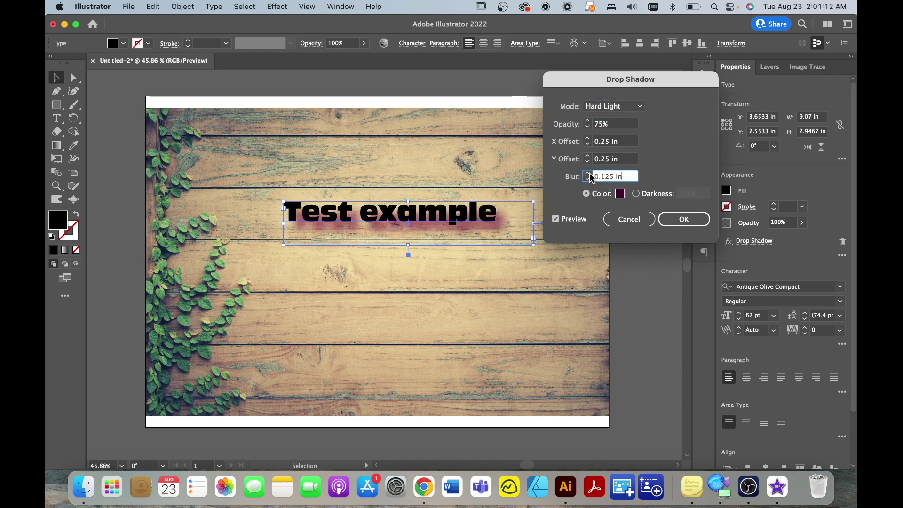
left_click(588, 174)
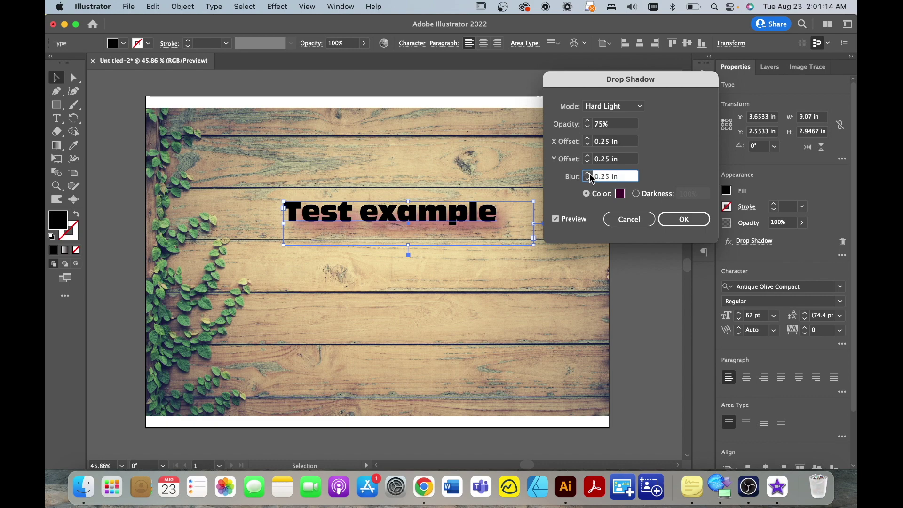
left_click(589, 179)
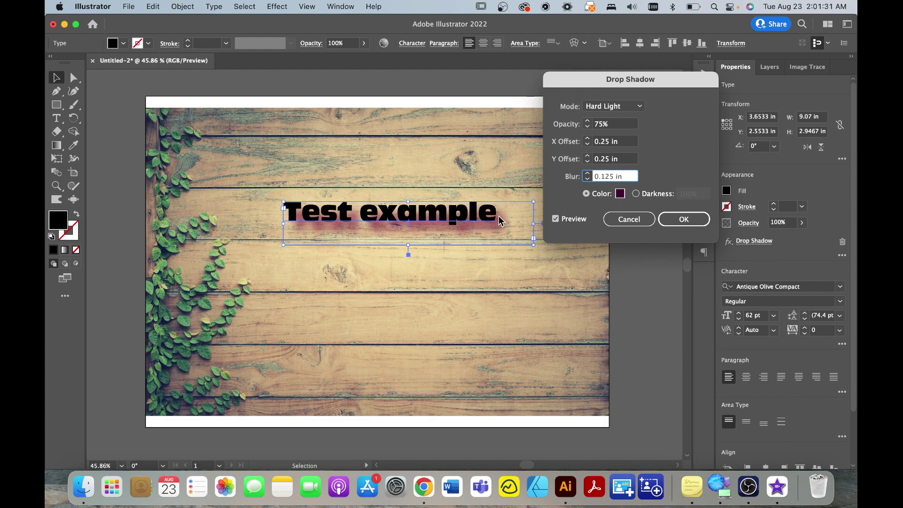
key("Tab")
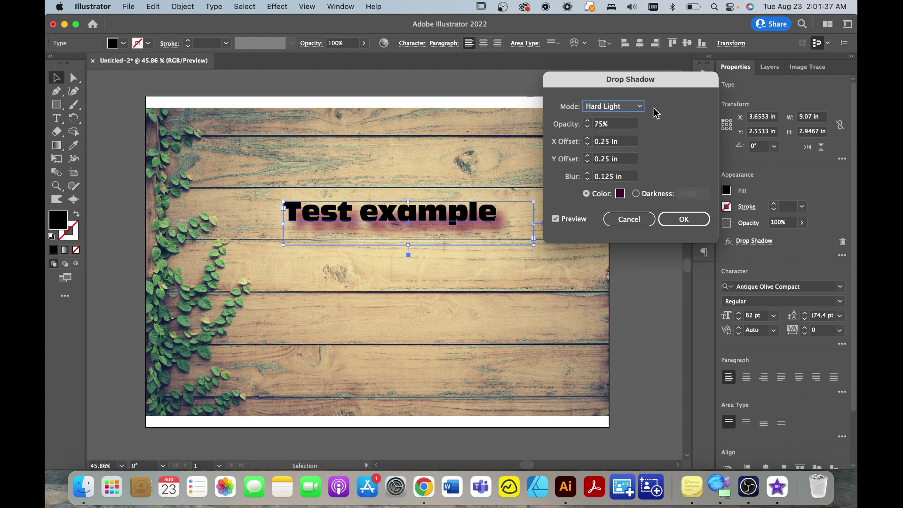
left_click(644, 107)
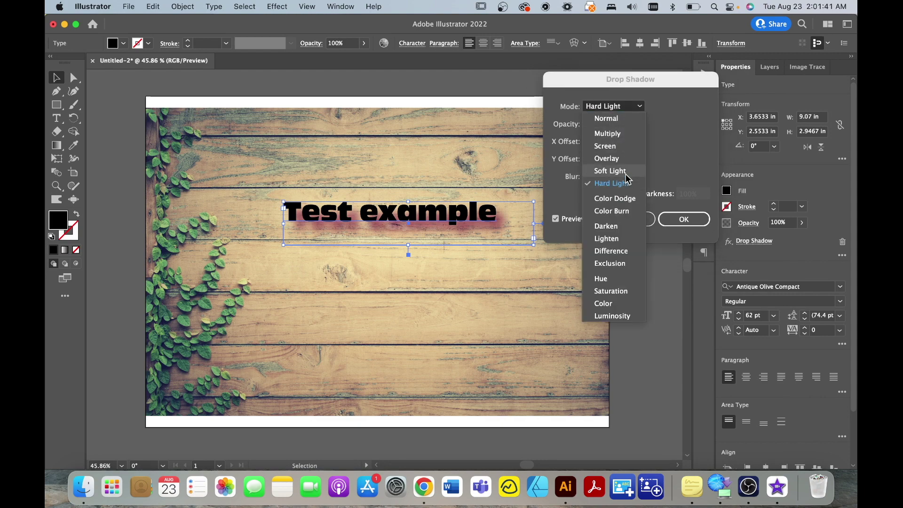
left_click(675, 139)
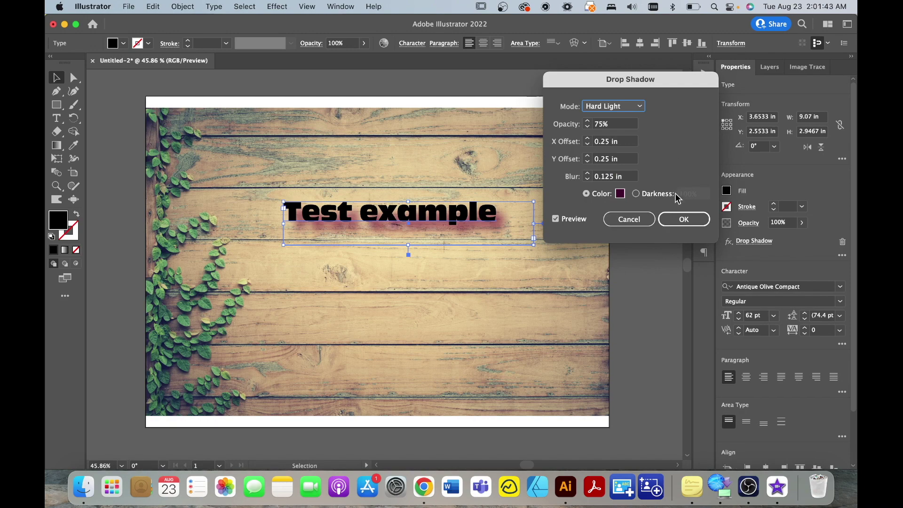
- Adjust the Drop Shadow dialog and return the horizontal offset to 0.25 in
left_click(681, 221)
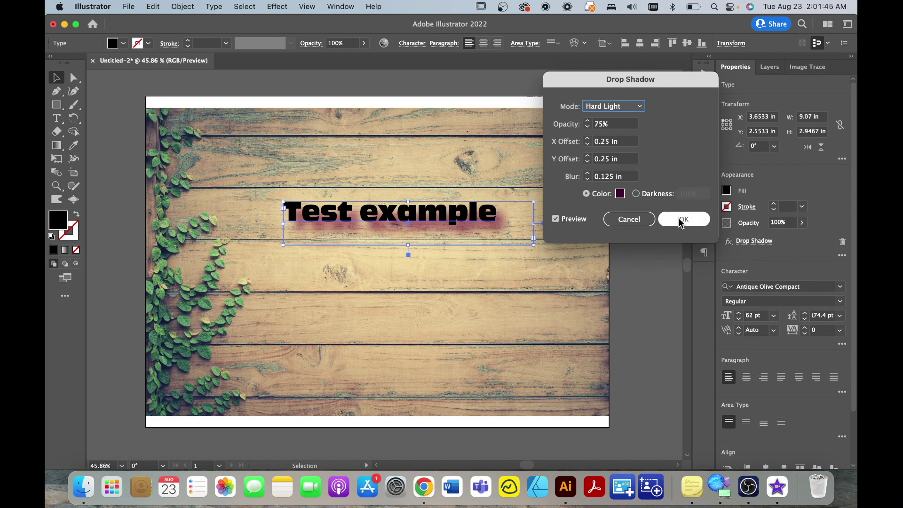
left_click_drag(681, 222, 681, 149)
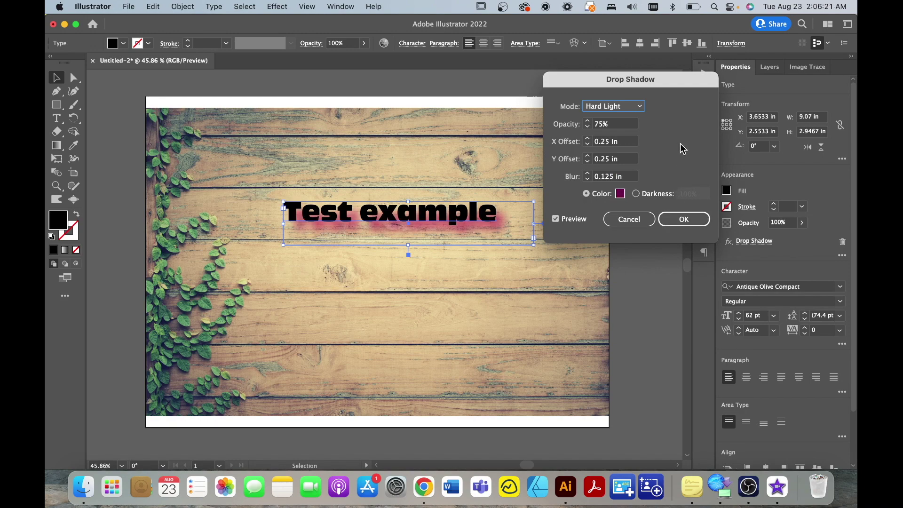
left_click(643, 111)
left_click(587, 139)
left_click(586, 144)
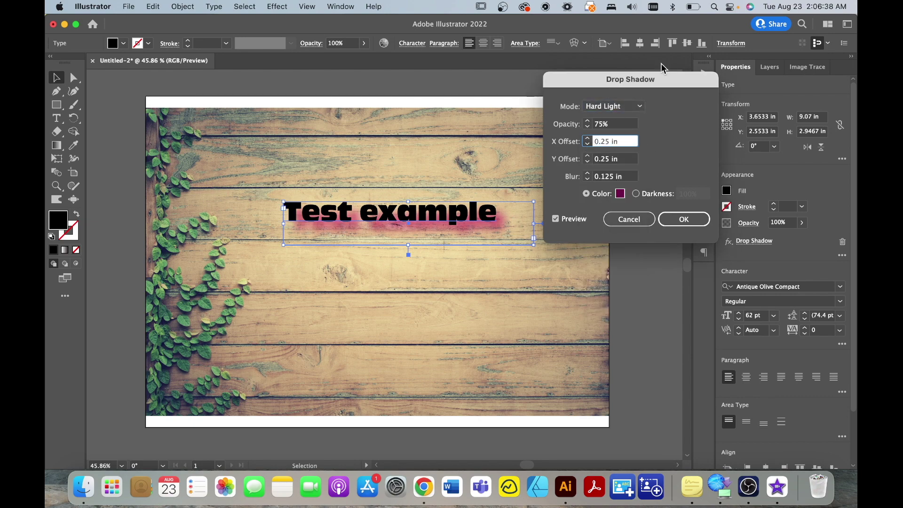